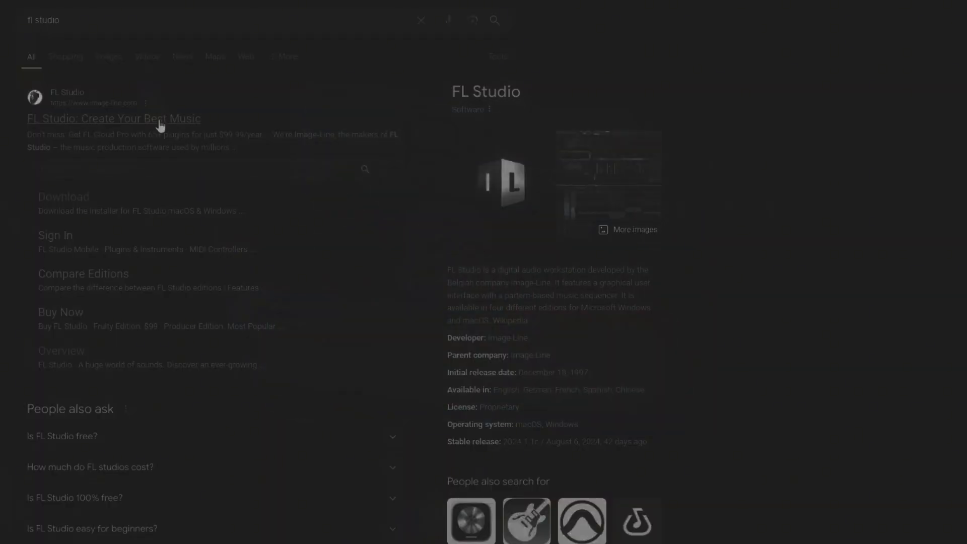
Step: Open the official FL Studio website from the search results and go to its free trial page
left_click(160, 121)
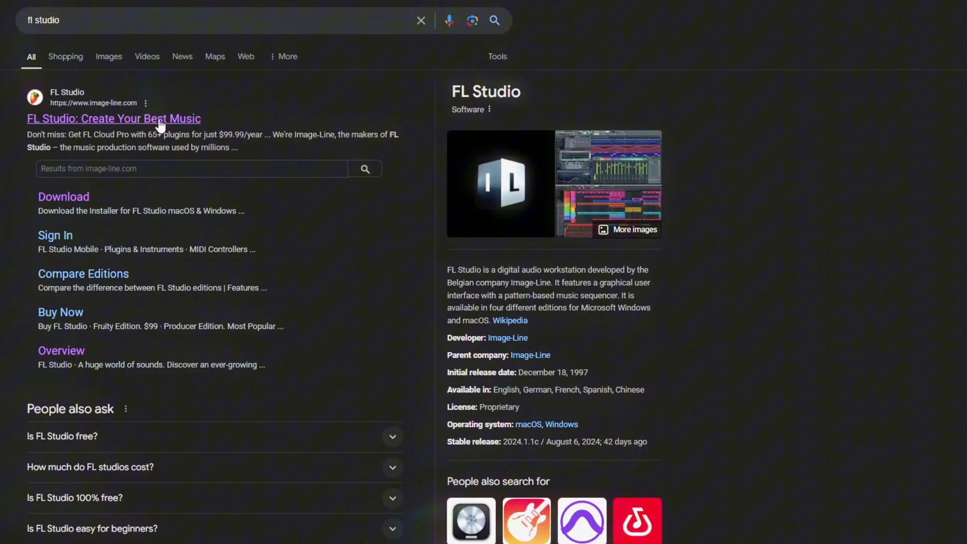
left_click(158, 121)
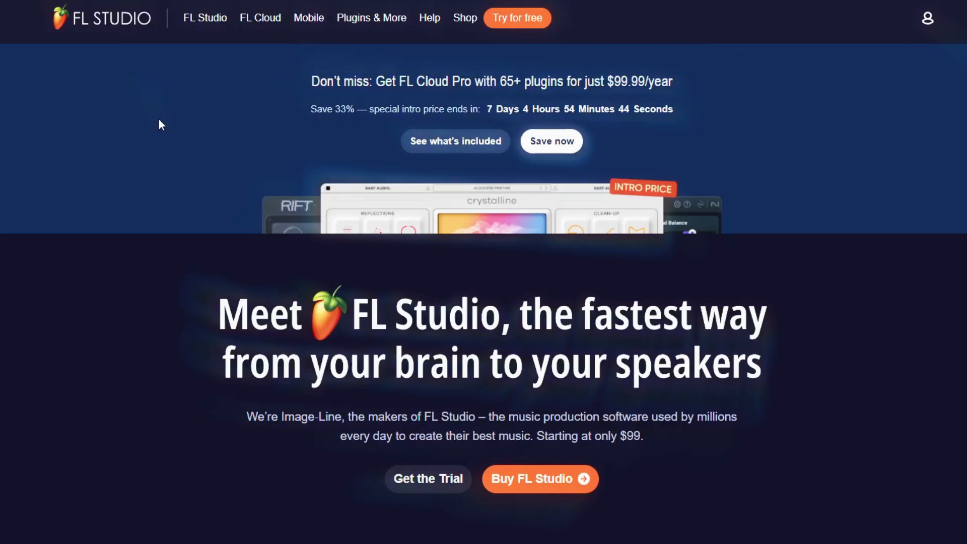
left_click(514, 20)
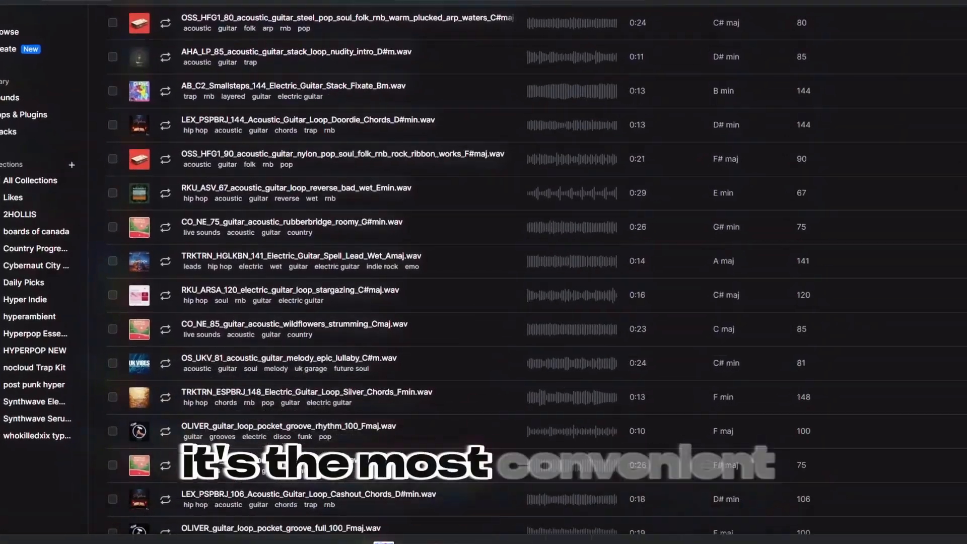
scroll(504, 272, "down", 15)
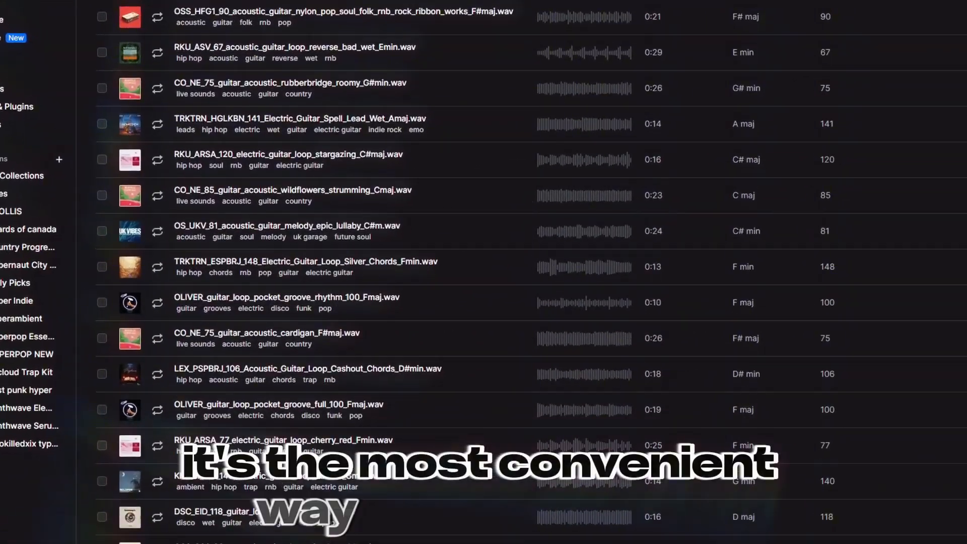
scroll(483, 272, "down", 5)
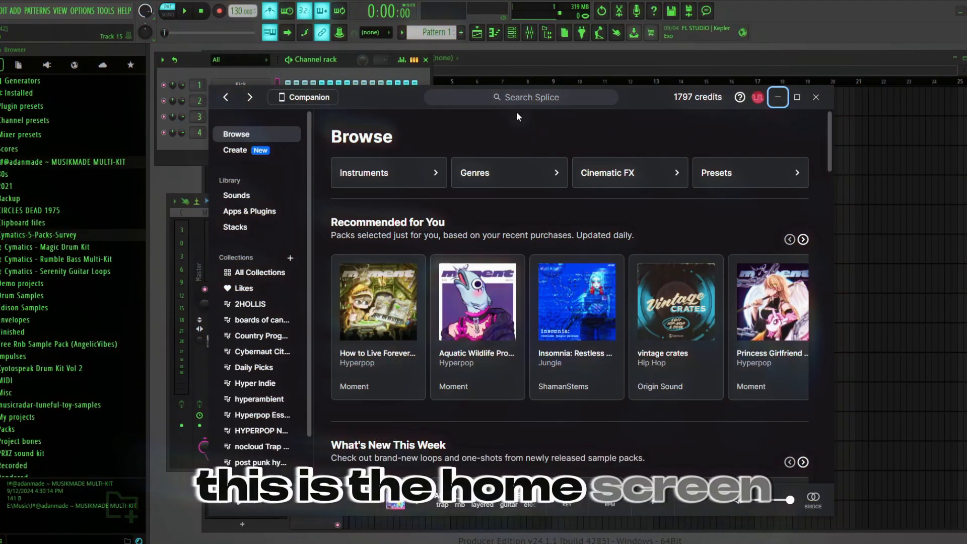
Step: Search Splice for "sad guitar" and preview the AB_C2_Smallsteps_144_Electric_Guitar_Stack_Fixate_Bm loop
left_click(519, 98)
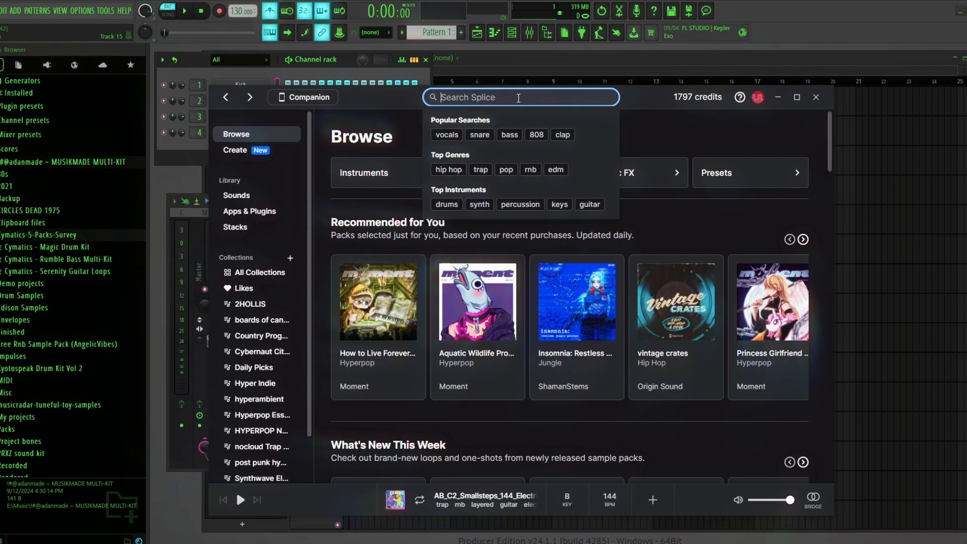
type("sad ")
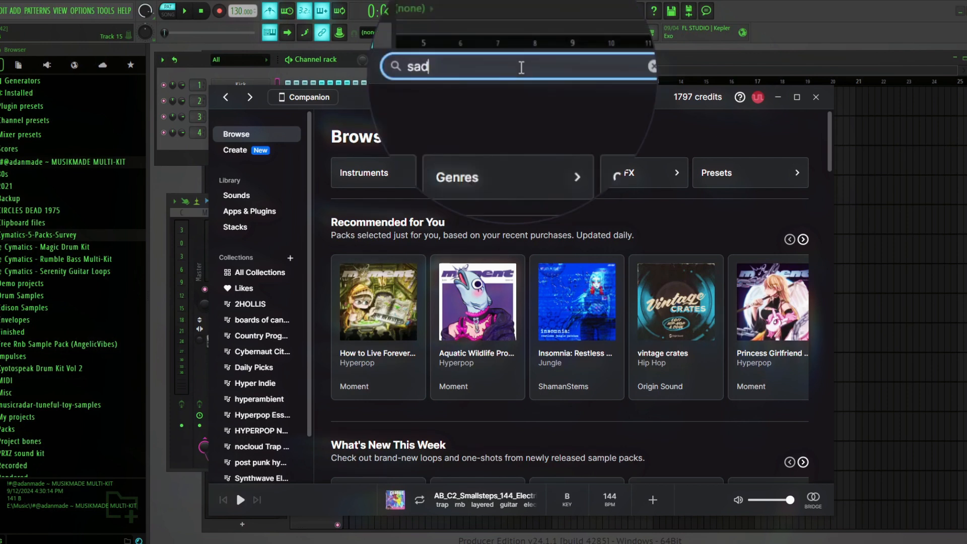
type("guitar")
key("Return")
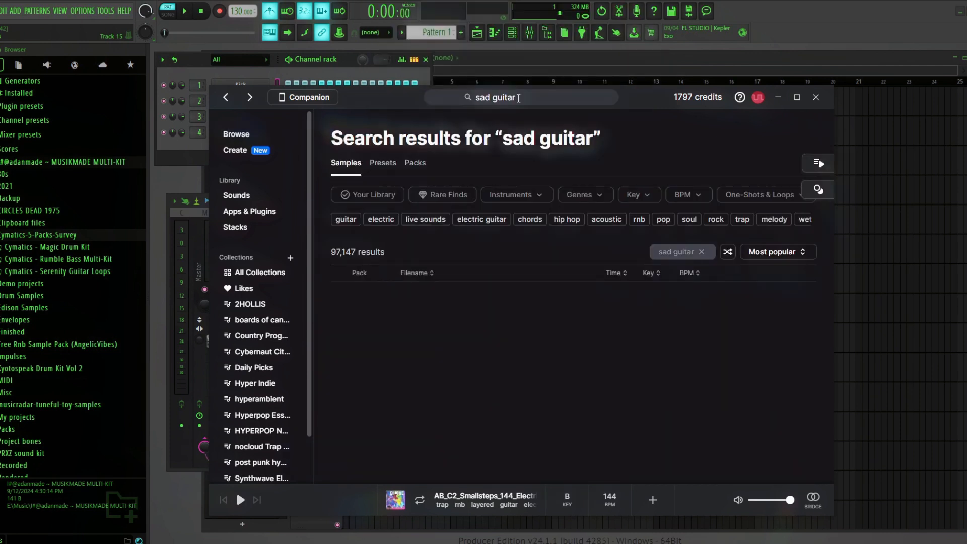
scroll(528, 302, "down", 1)
left_click(528, 303)
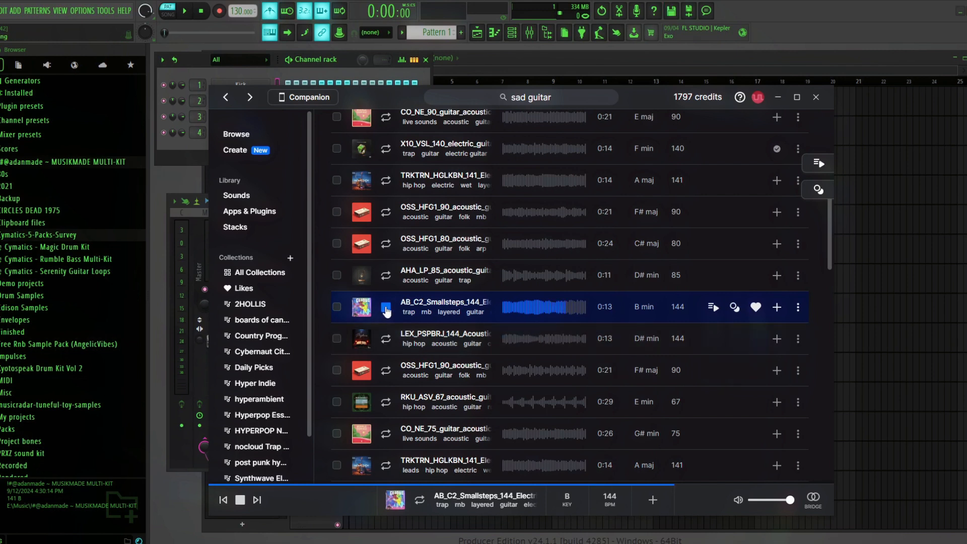
left_click(386, 309)
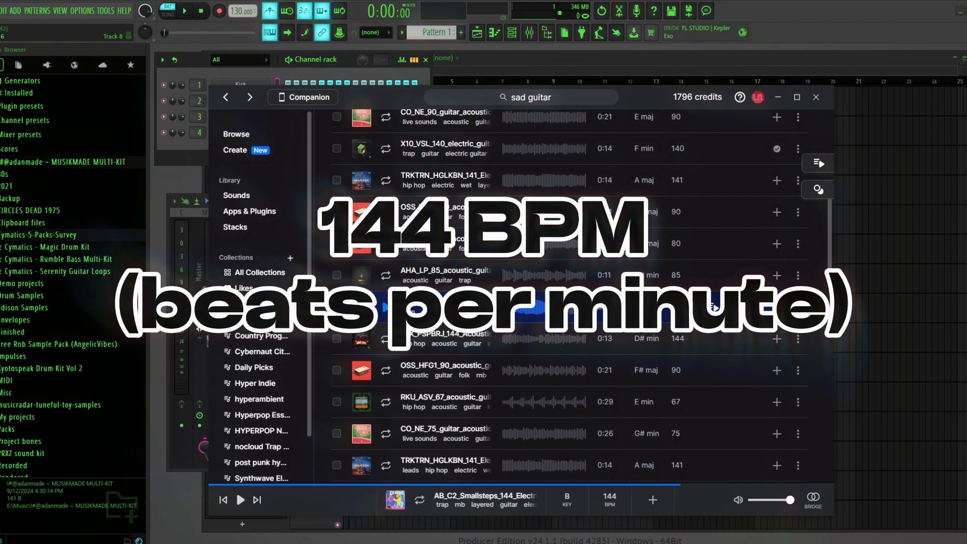
Step: Set the project tempo to 144 BPM, place the Smallsteps guitar loop at the start of playlist Track 1 and play it back
scroll(614, 256, "down", 1)
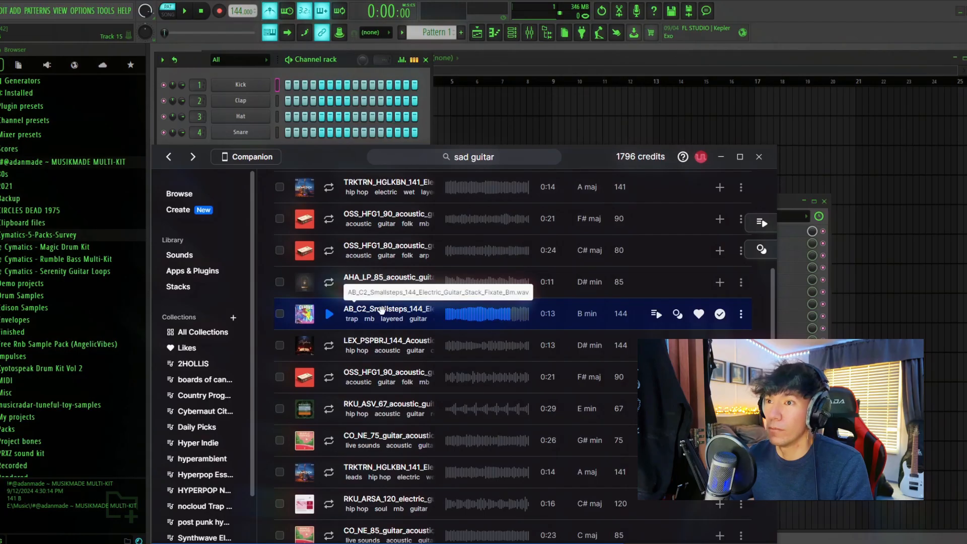
left_click_drag(486, 313, 599, 105)
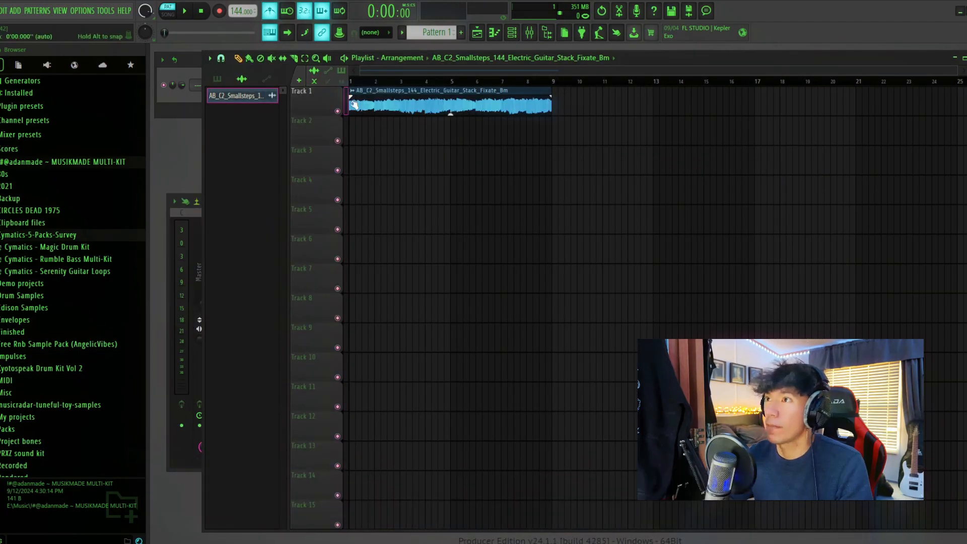
left_click(523, 82)
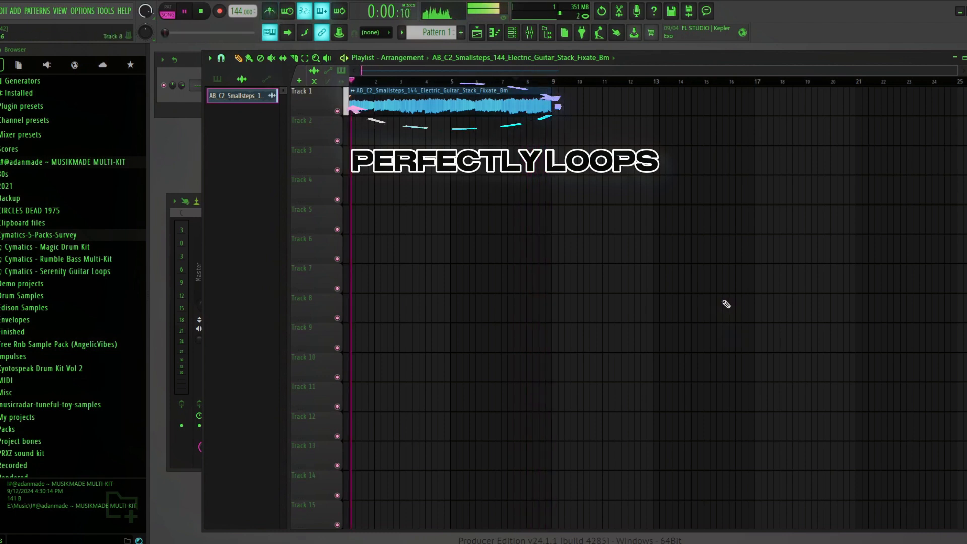
key("space")
Step: Route the guitar loop's audio clip to mixer track 5
double_click(431, 103)
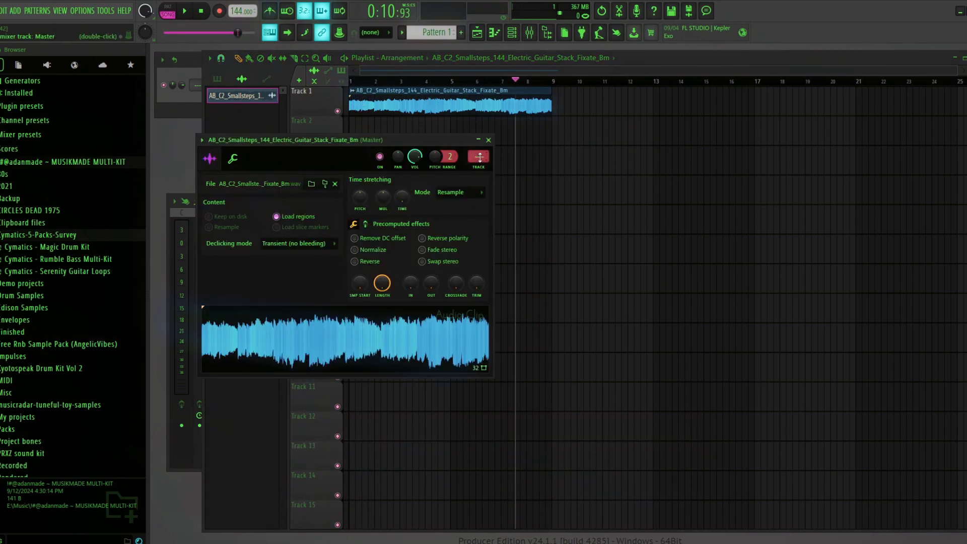
scroll(488, 131, "up", 1)
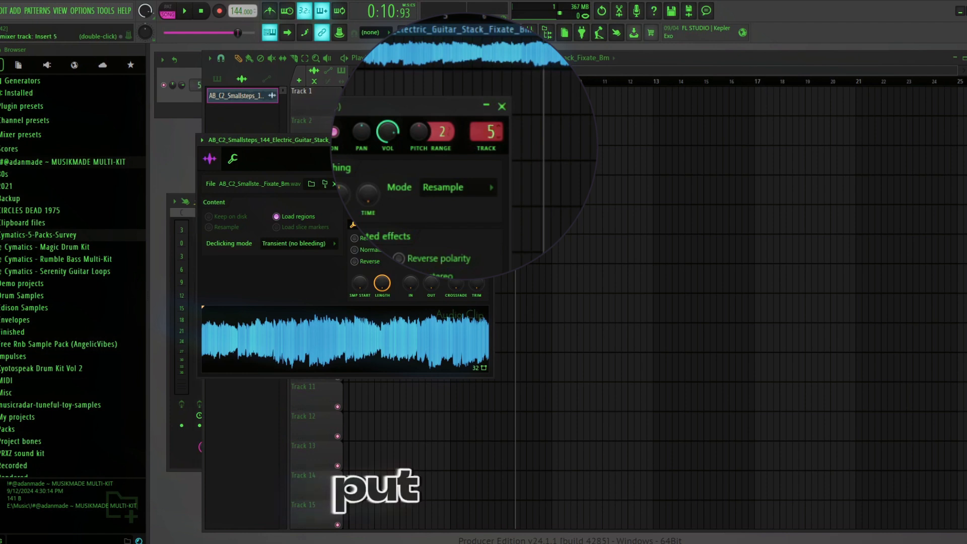
left_click(502, 106)
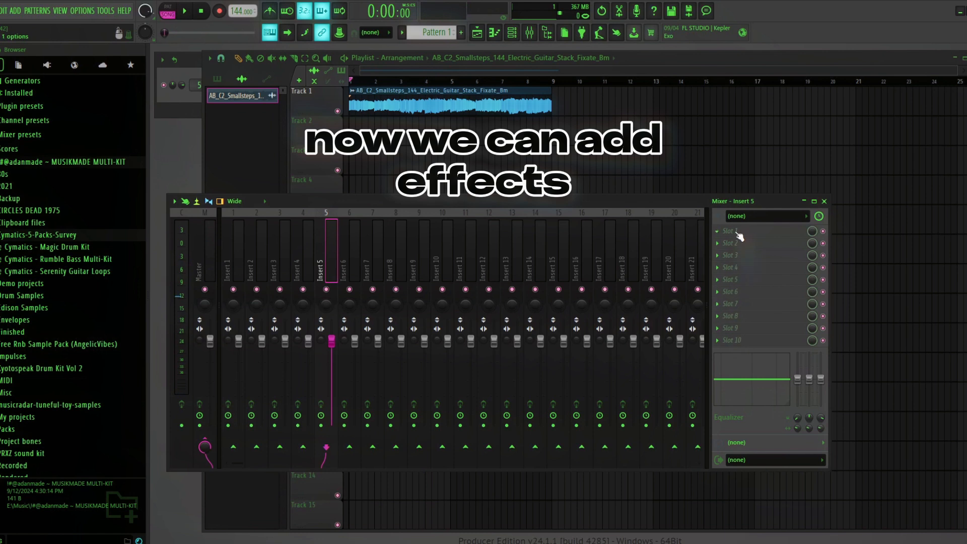
Step: Add Fruity Parametric EQ 2 to slot 1 of mixer Insert 5 and cut the guitar's low end with band 1
left_click(737, 233)
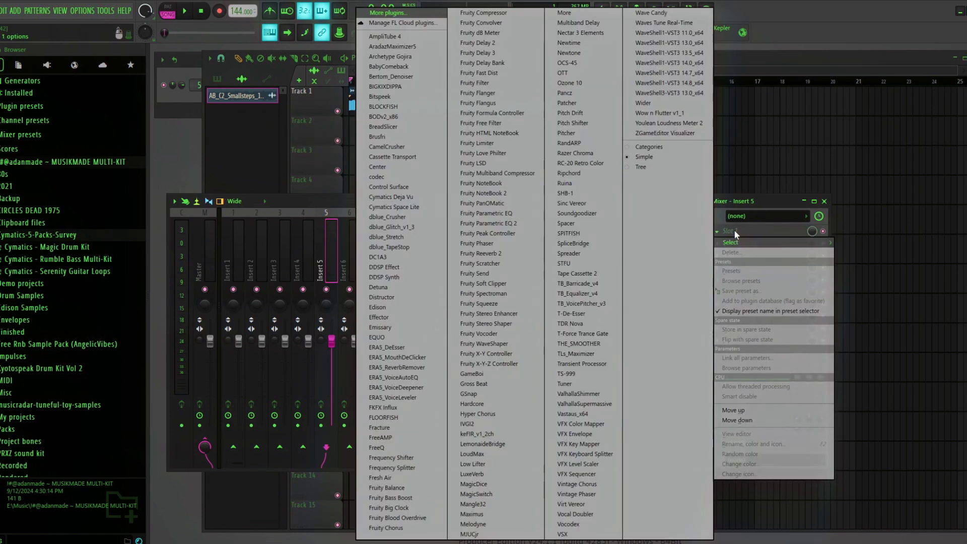
left_click(512, 225)
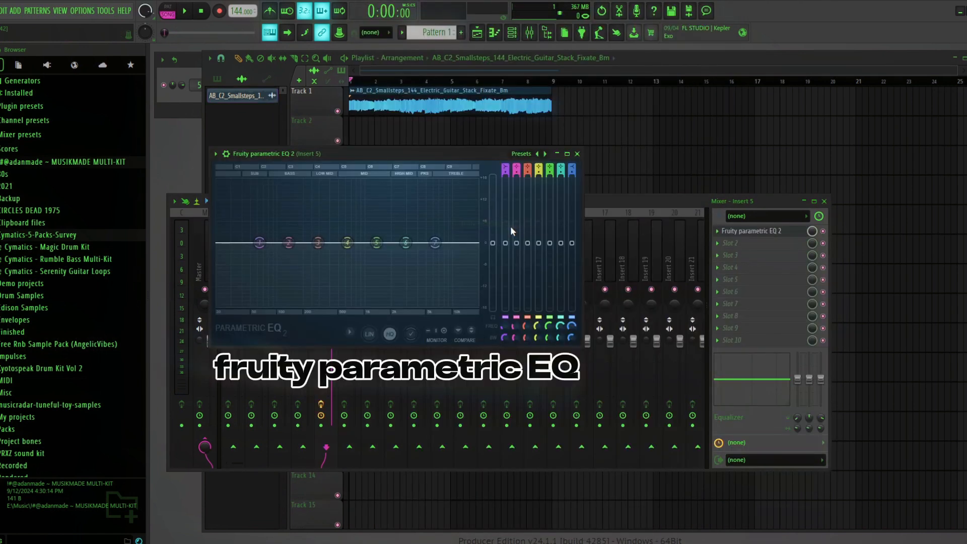
left_click_drag(409, 154, 369, 149)
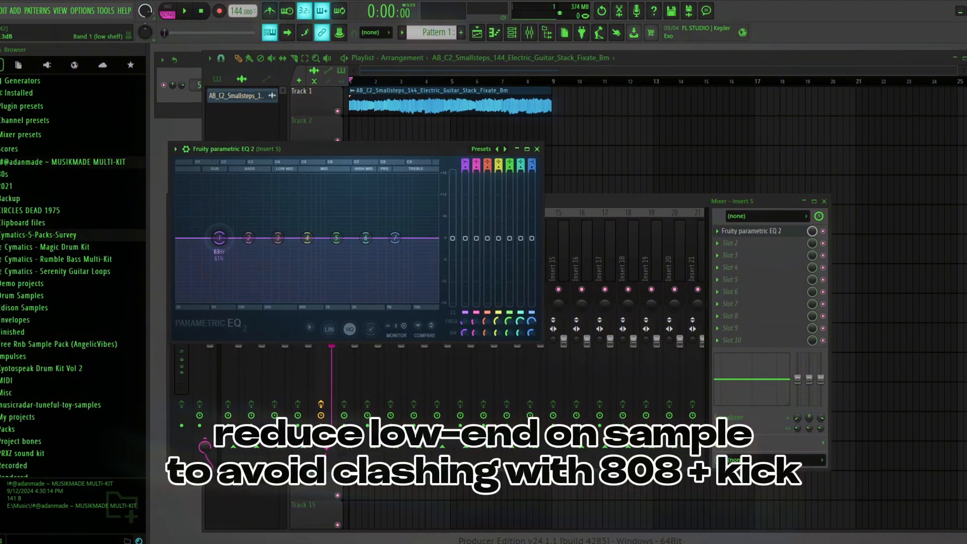
left_click_drag(219, 240, 216, 277)
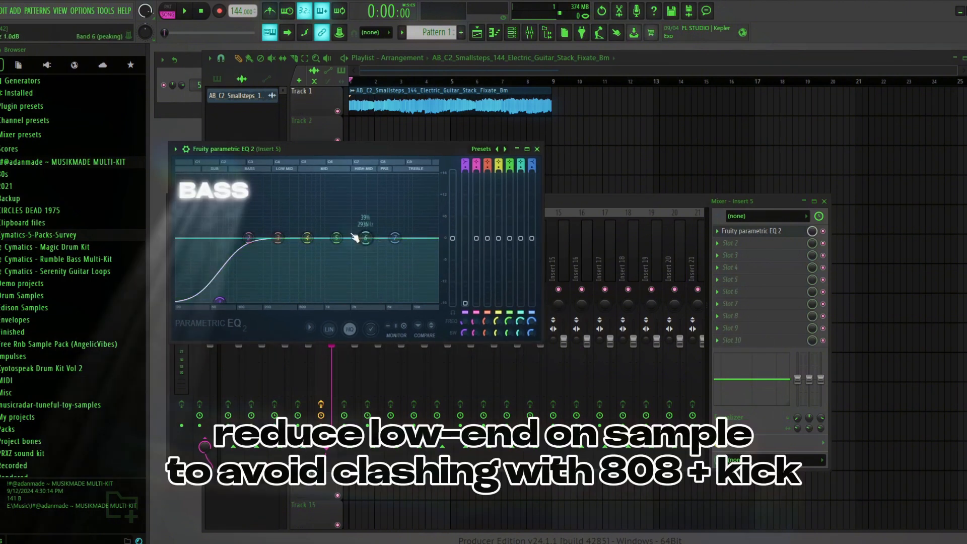
left_click_drag(350, 152, 338, 151)
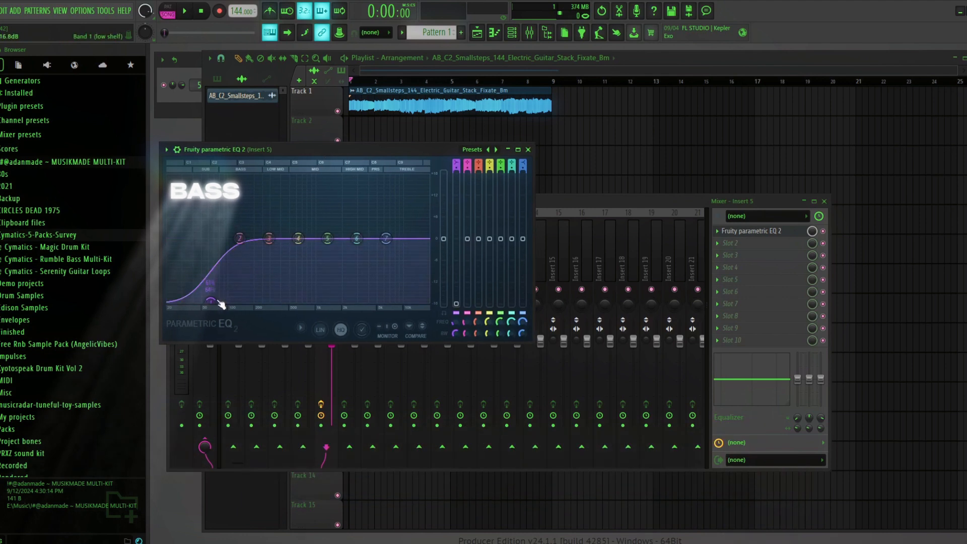
key("space")
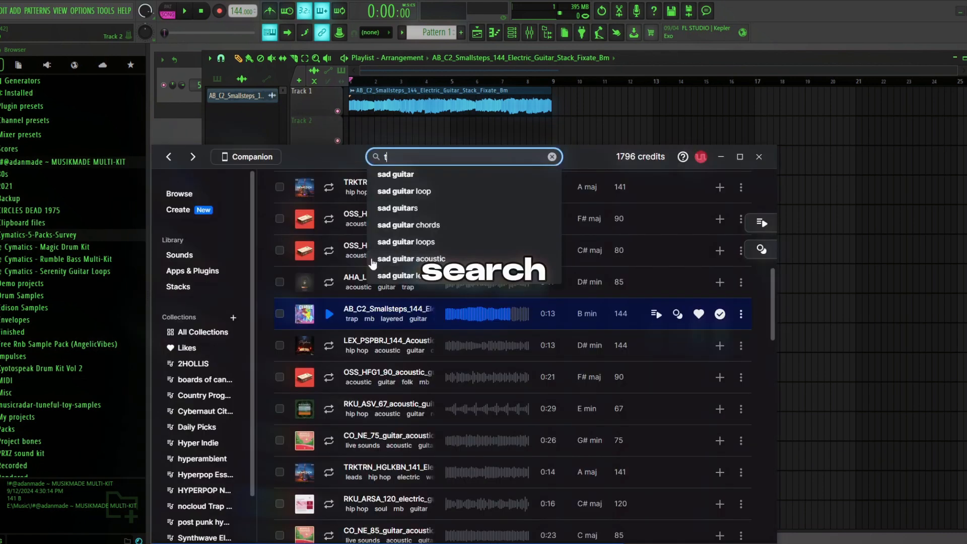
Step: Search Splice for "trap hat" samples
type("rap ")
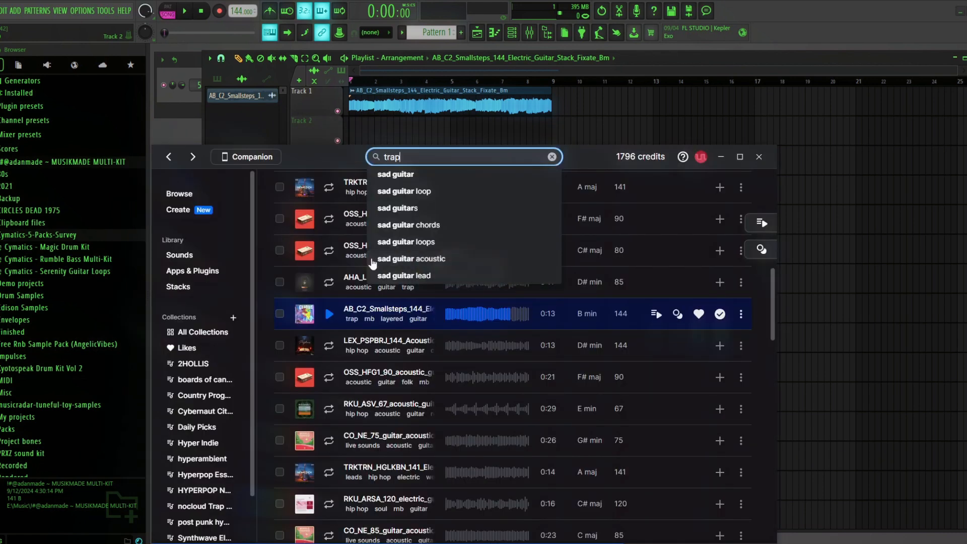
type("hat")
key("Return")
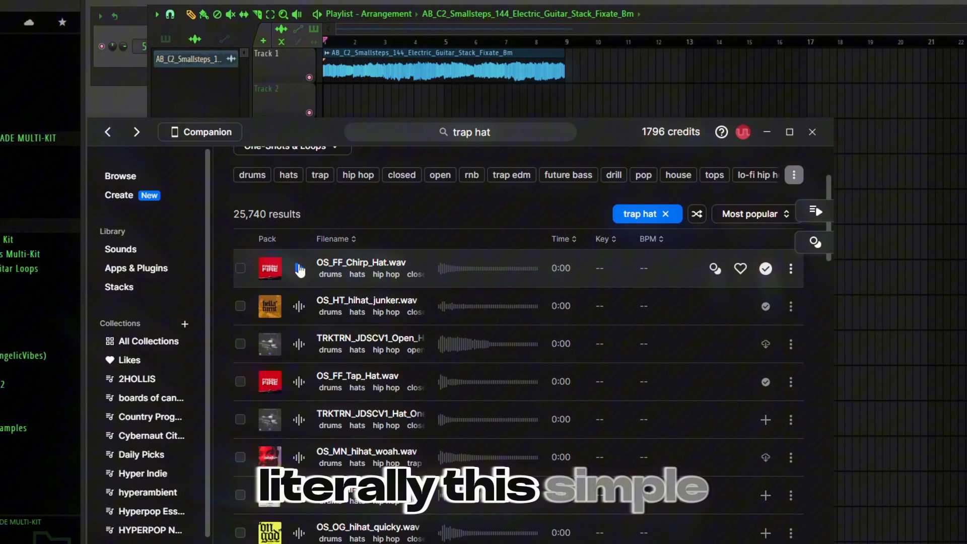
Step: Audition the first trap hat results and add OS_FF_Tap_Hat to the channel rack, assigned to mixer track 3
left_click(299, 269)
left_click(299, 306)
left_click(298, 344)
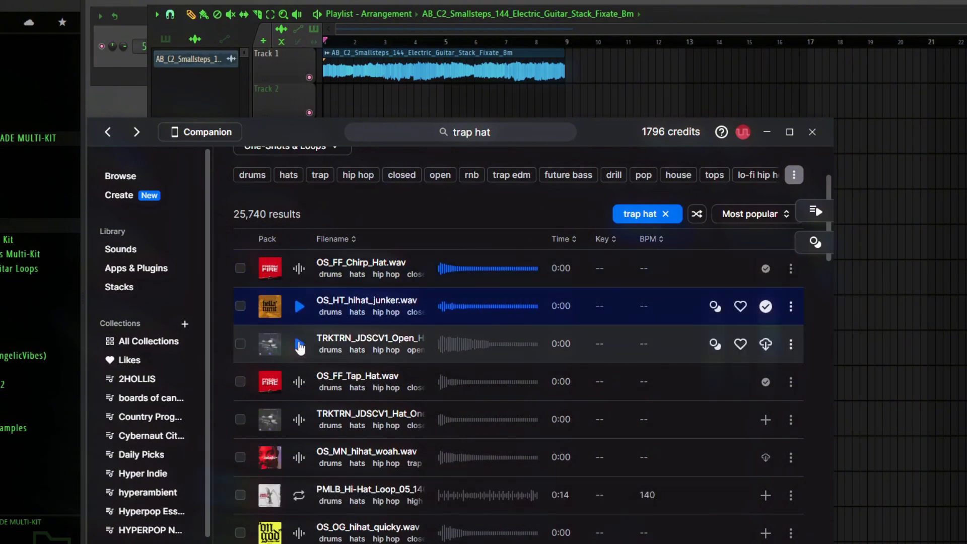
left_click(299, 381)
left_click(299, 419)
left_click(300, 382)
left_click_drag(443, 356, 217, 149)
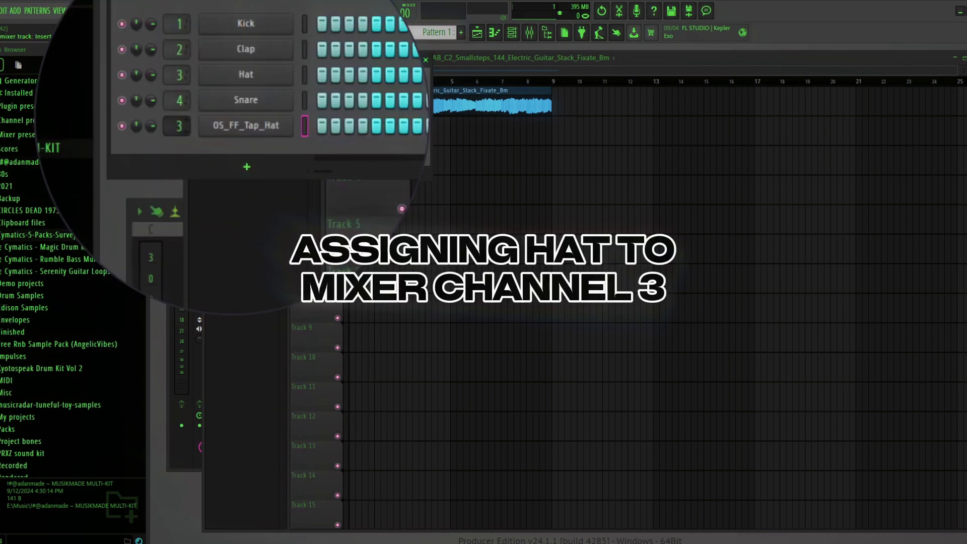
left_click(532, 35)
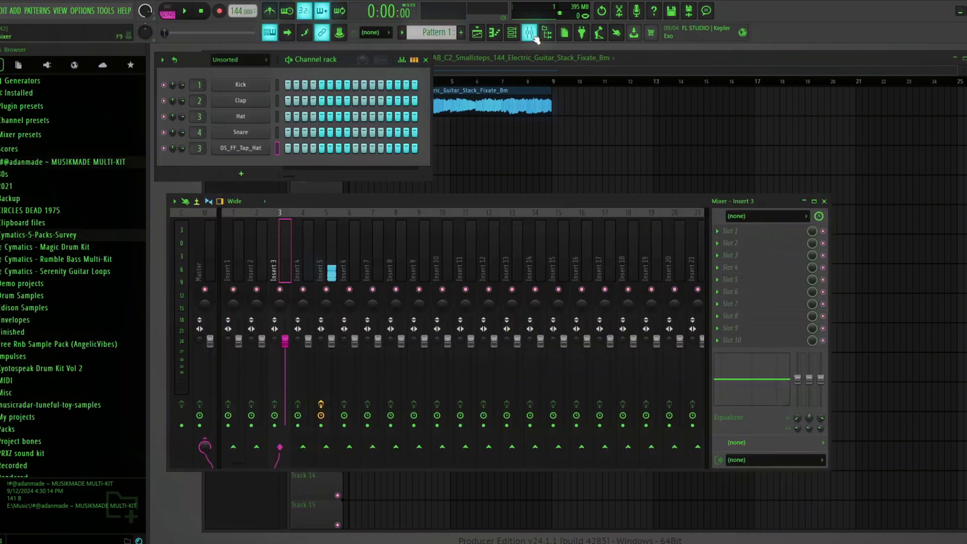
Step: In the piano roll for OS_FF_Tap_Hat, place a C5 hit on each beat of bar 1, duplicate them into bar 2 and play the pattern
right_click(258, 149)
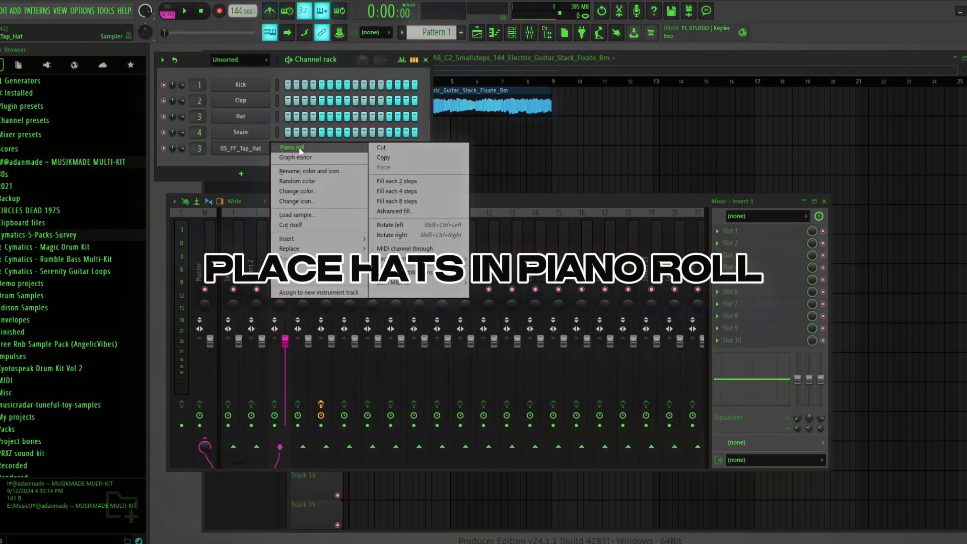
left_click(294, 147)
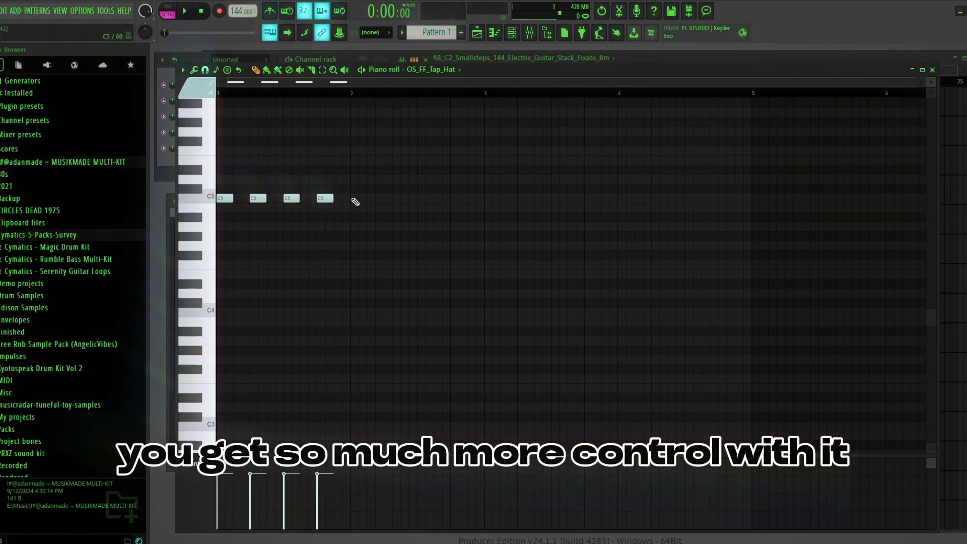
key("ctrl+b")
key("space")
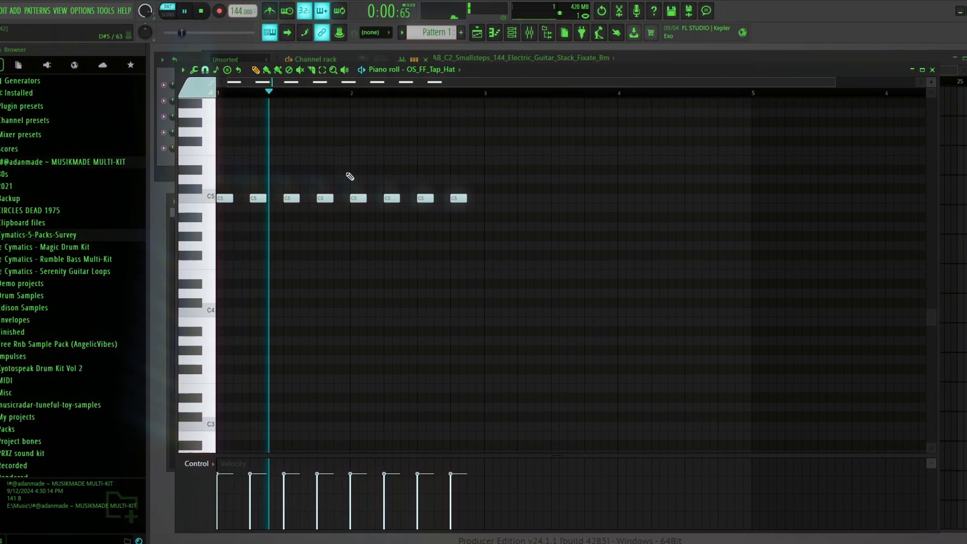
key("space")
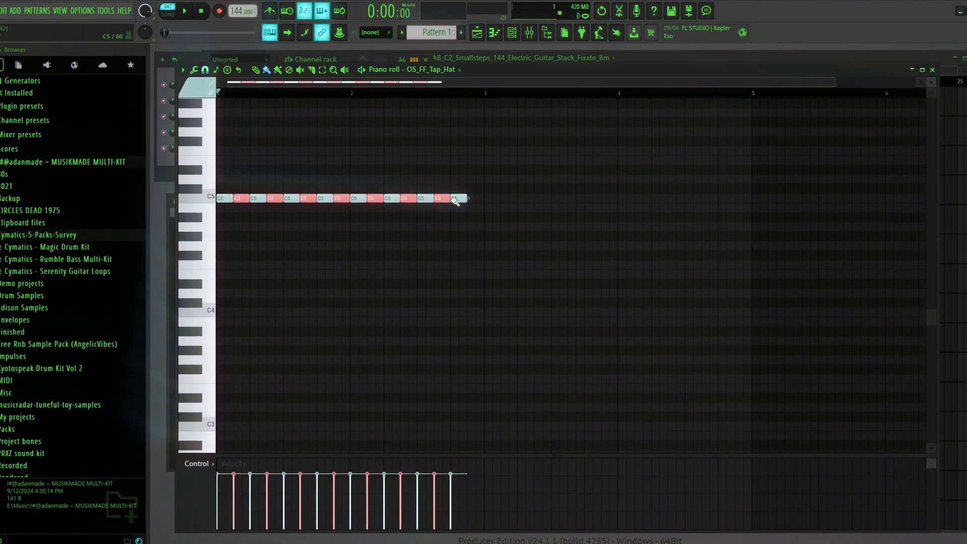
Step: Fill the gaps between the hat notes with C5 hits through the end of bar 2 and play the pattern
left_click_drag(455, 201, 478, 182)
key("space")
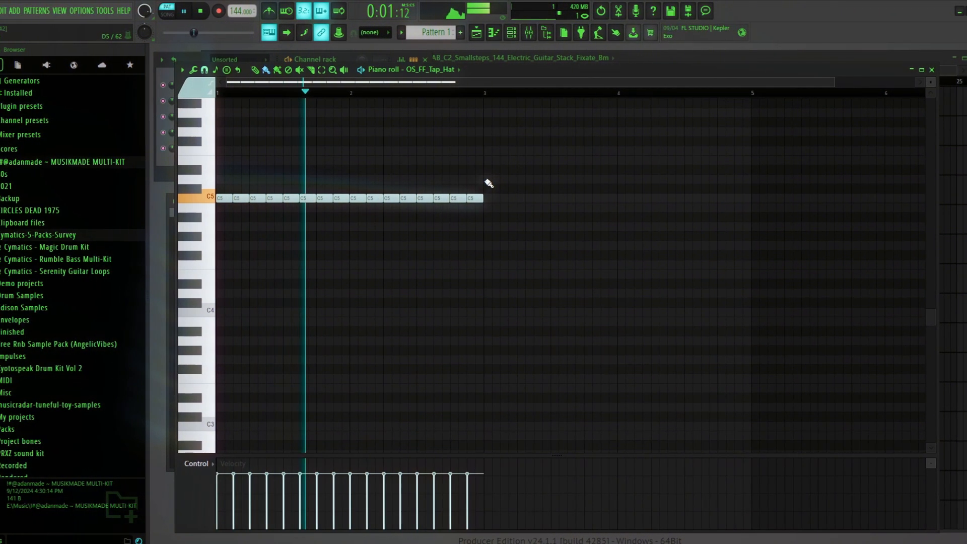
key("space")
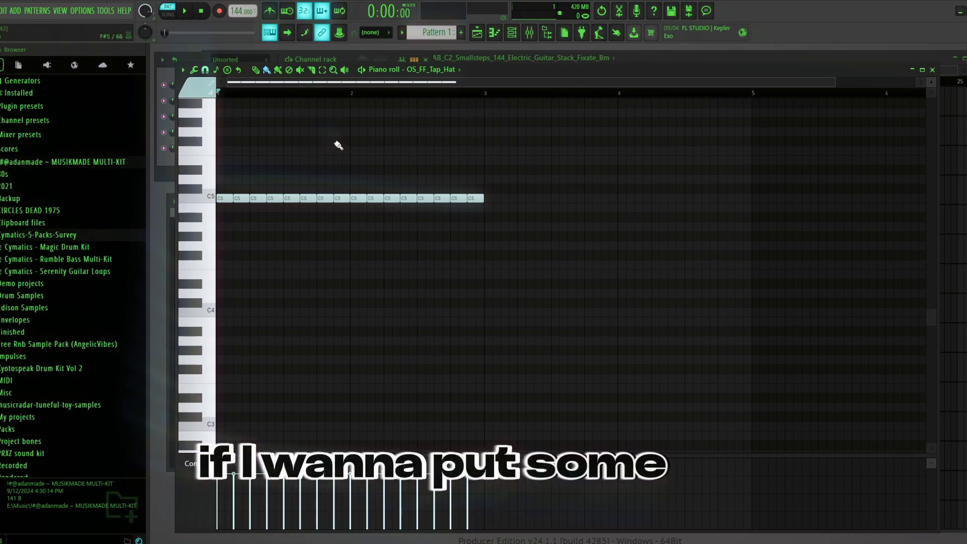
key("space")
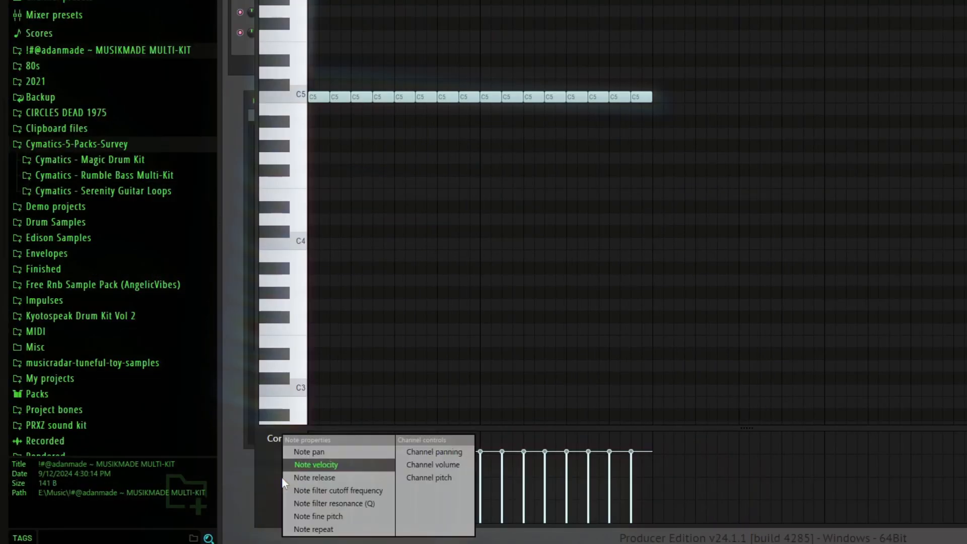
Step: Show the note repeat values under the hat notes, set the sixth hat's repeat to 1/16 triplet and play the pattern
left_click(190, 463)
left_click(313, 529)
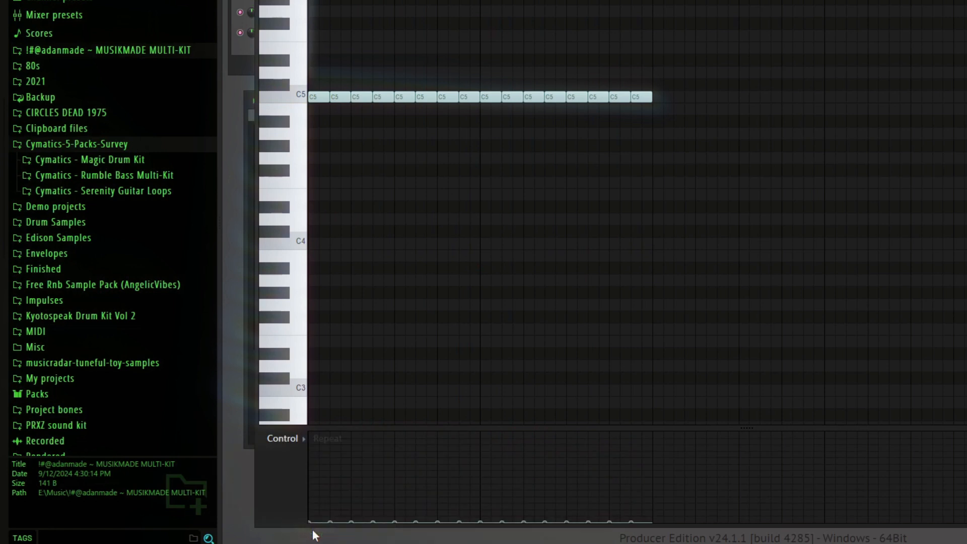
left_click(423, 509)
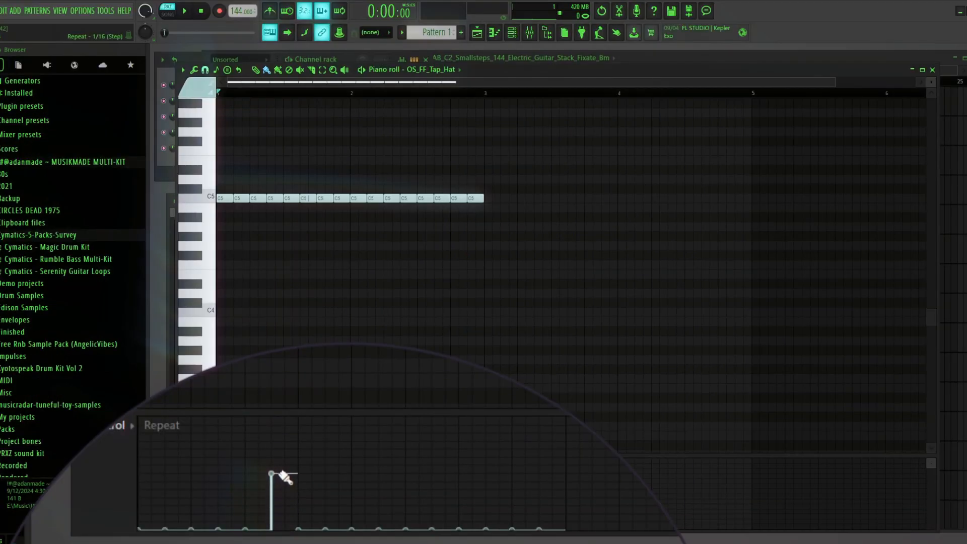
scroll(353, 206, "up", 3, "ctrl")
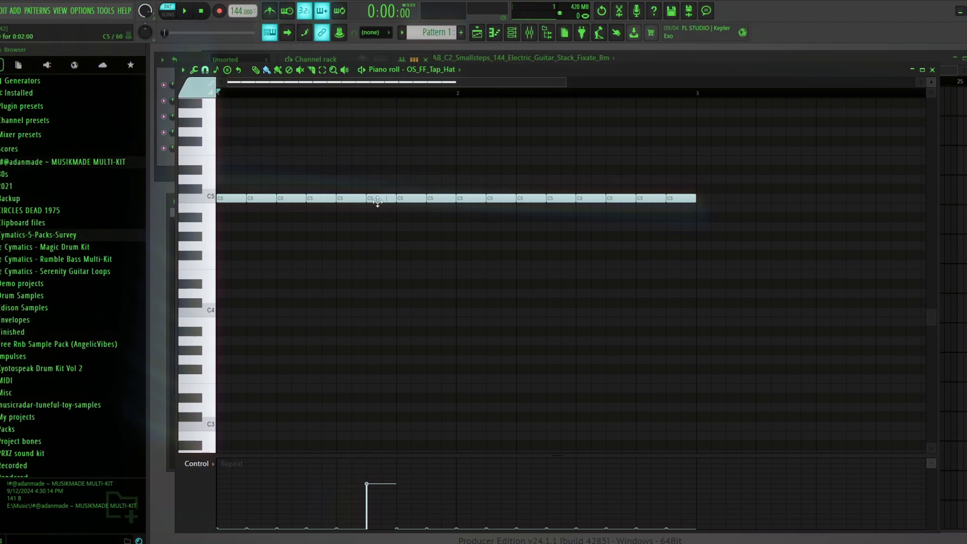
key("space")
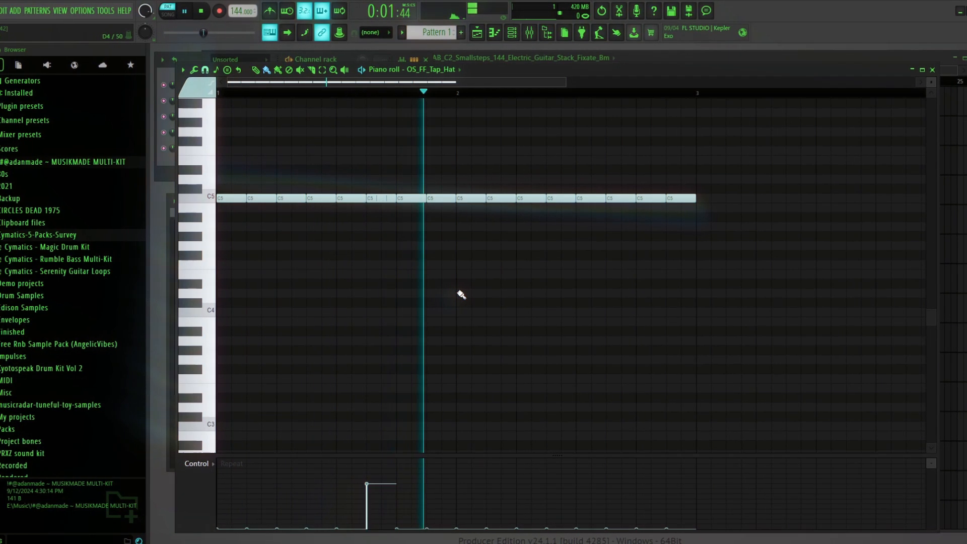
key("space")
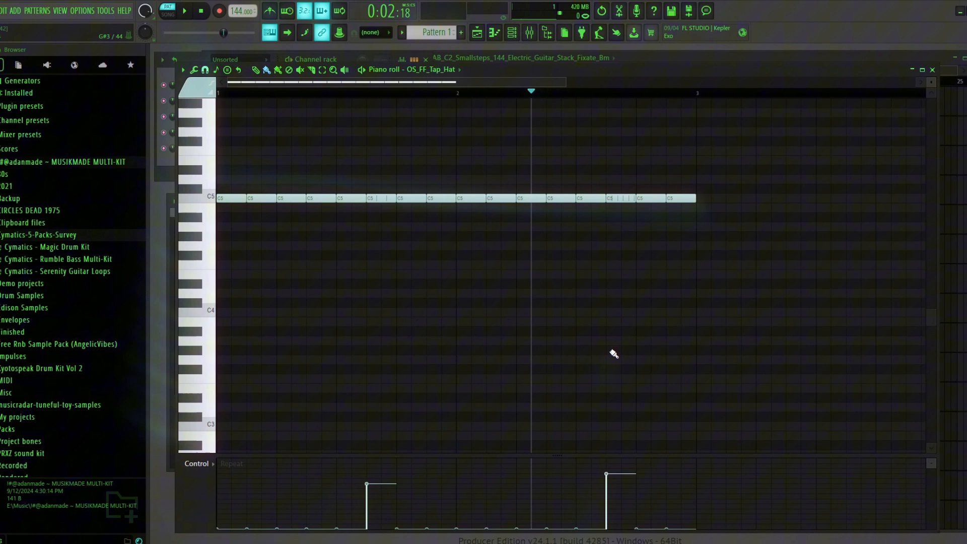
Step: Set the note repeat of the 14th hat and the last hat in bar 2 to 1/32 triplet while checking playback
key("space")
key("space")
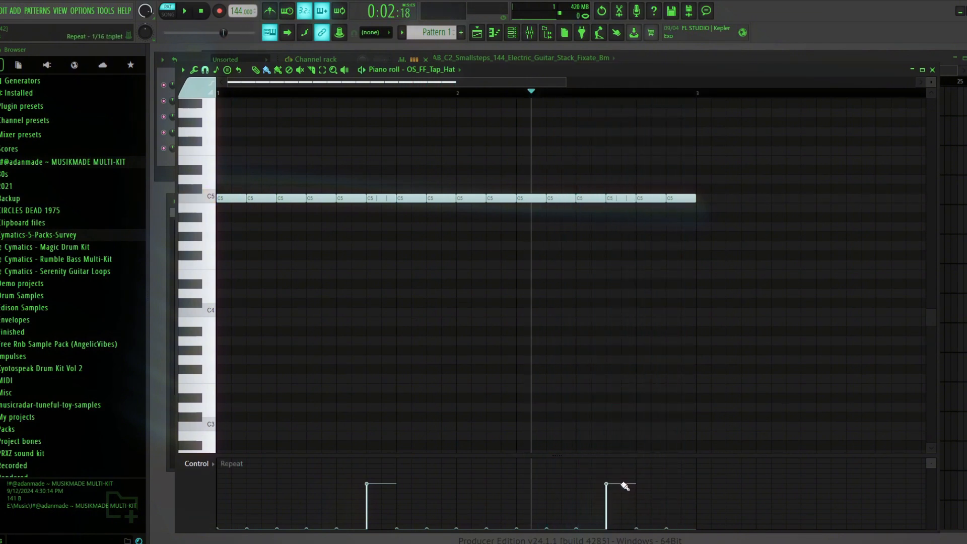
key("space")
left_click_drag(625, 486, 623, 468)
left_click(673, 472)
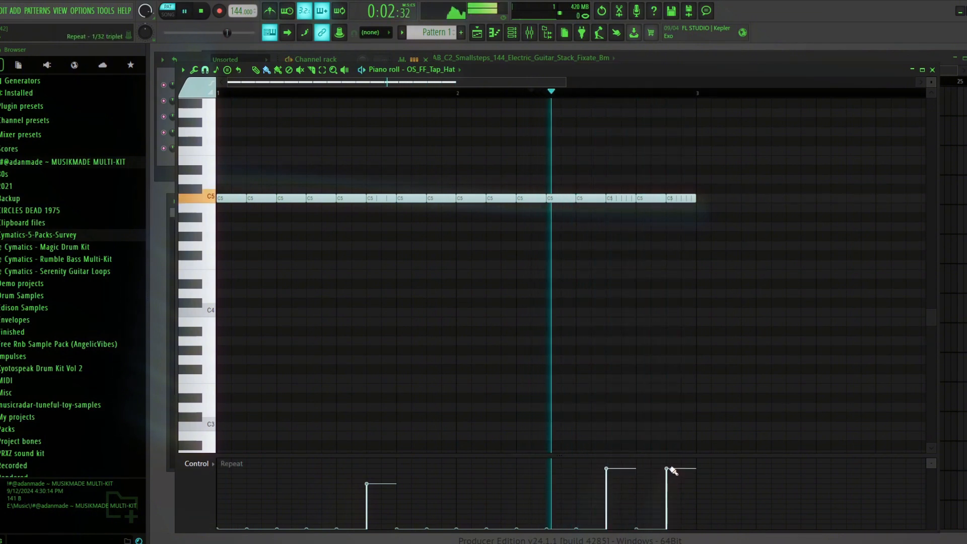
Step: Duplicate the whole two-bar hat pattern into bars 3 and 4
left_click_drag(611, 283, 222, 220)
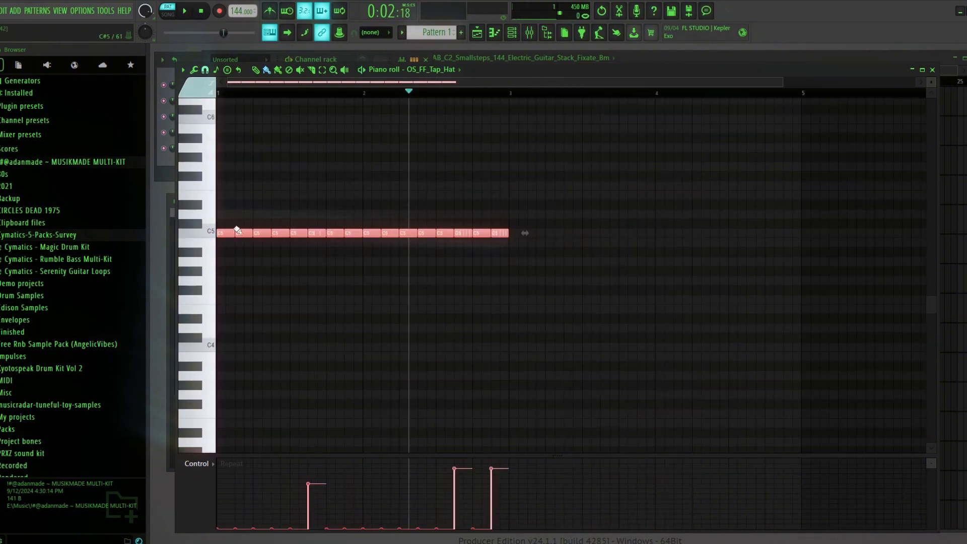
key("ctrl+c")
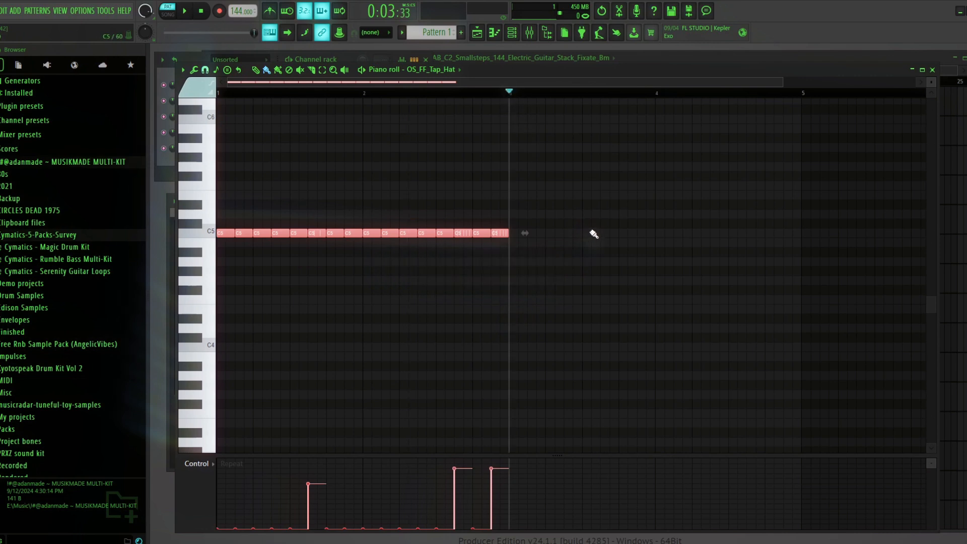
key("ctrl+v")
left_click(579, 321)
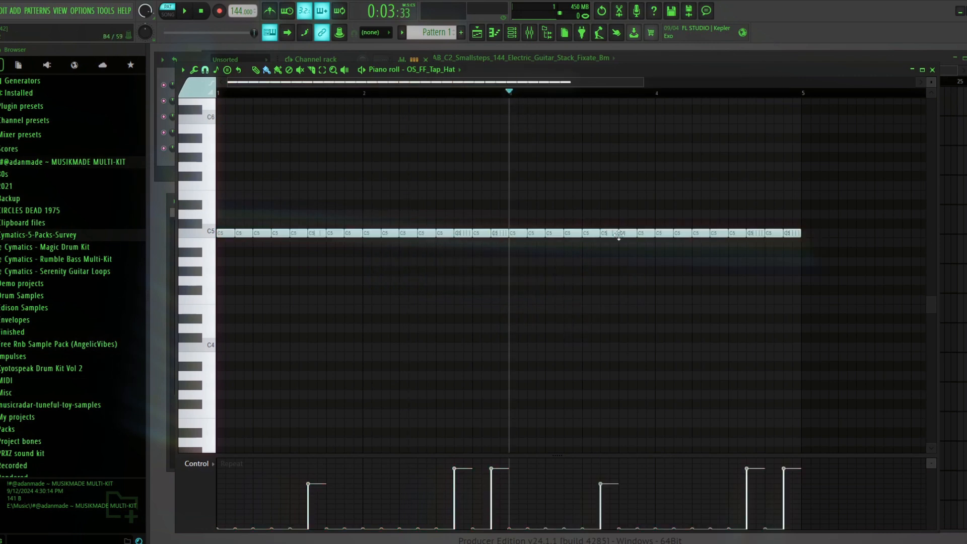
Step: Replace the two rolled hats at the end of bar 2 with plain C5 hits
right_click(502, 236)
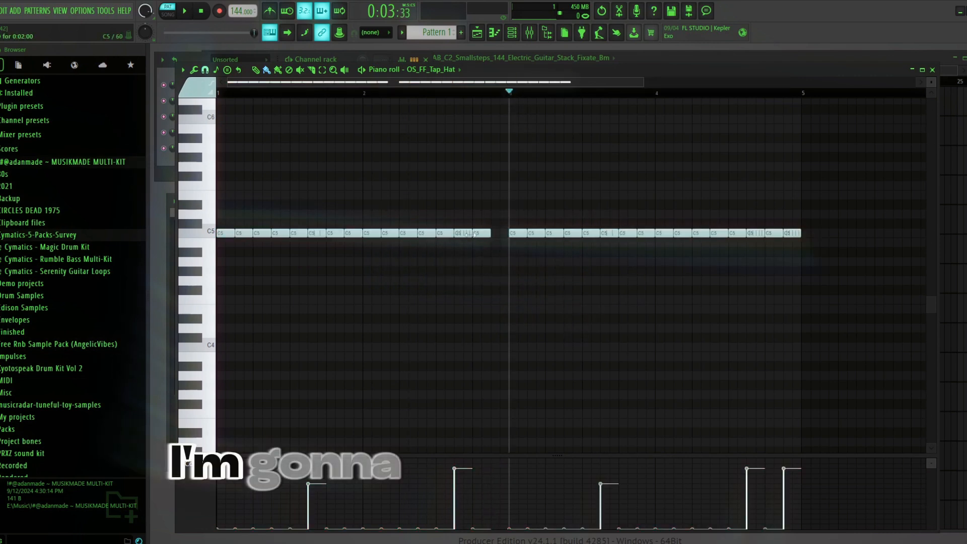
right_click(464, 235)
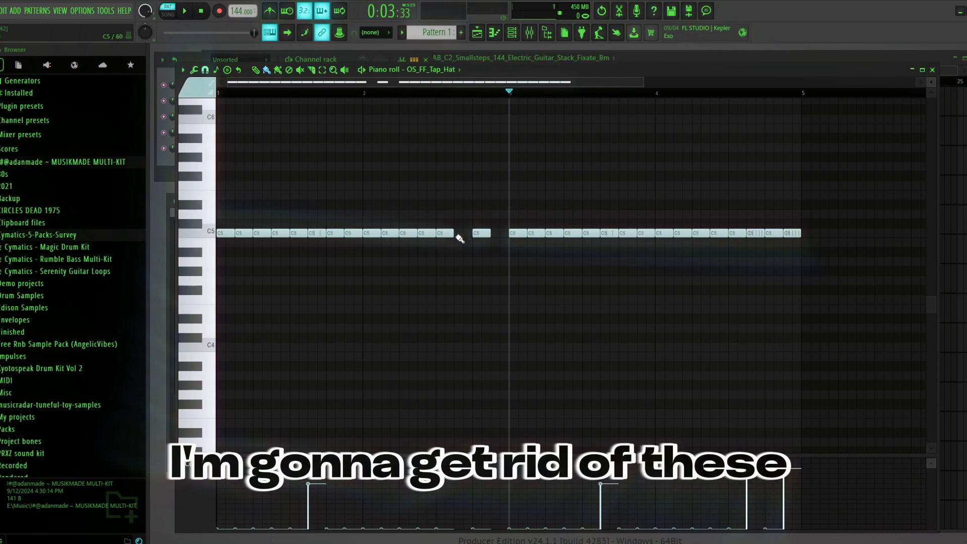
left_click(464, 233)
left_click(498, 233)
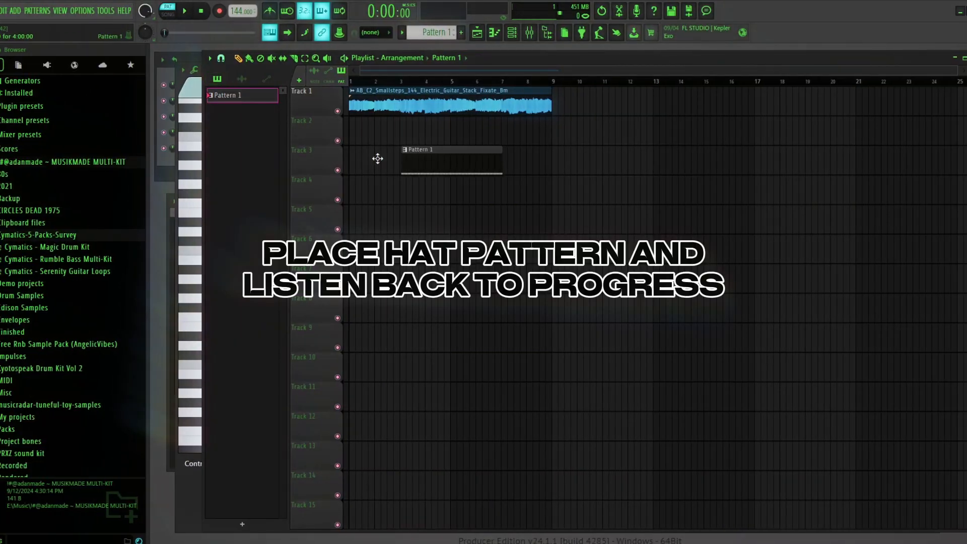
Step: Place Pattern 1 twice back to back on playlist track 4 from bar 1 to bar 9 and play the song
left_click_drag(378, 159, 377, 159)
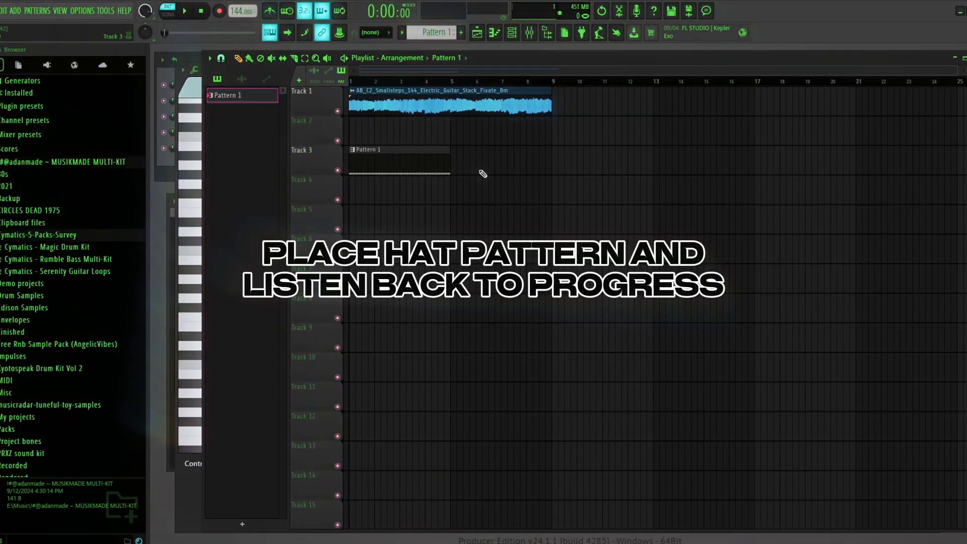
left_click(479, 166)
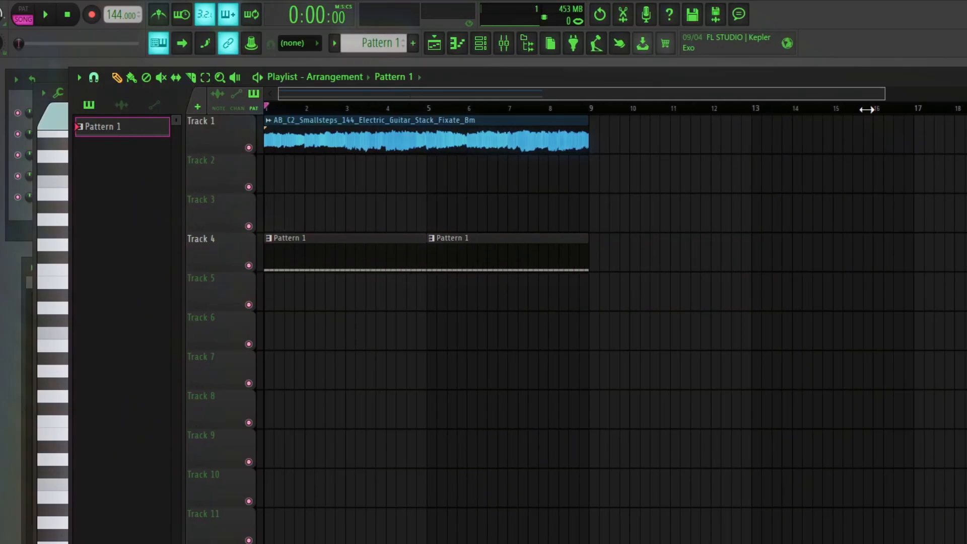
key("space")
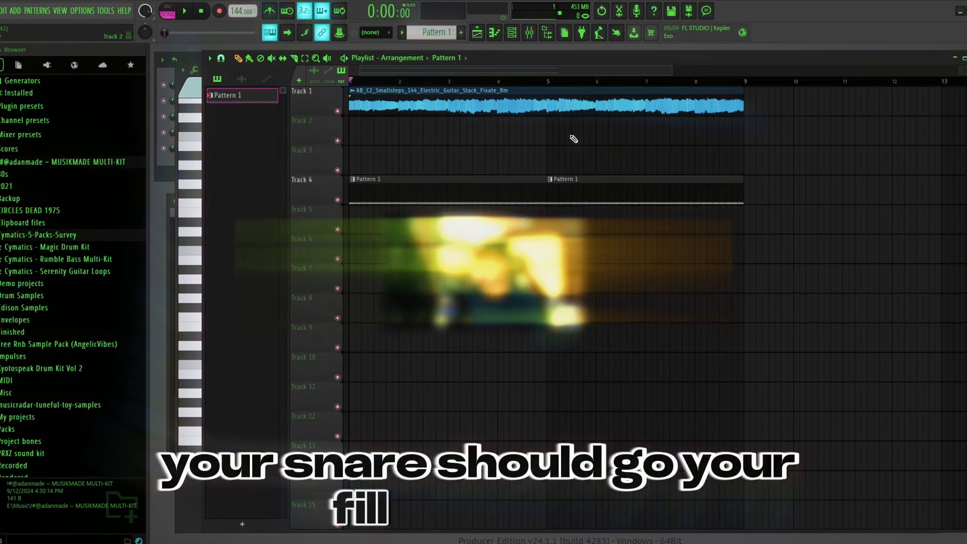
Step: Select the empty Pattern 2 with the channel rack open, and search Splice for "trap clap"
key("F6")
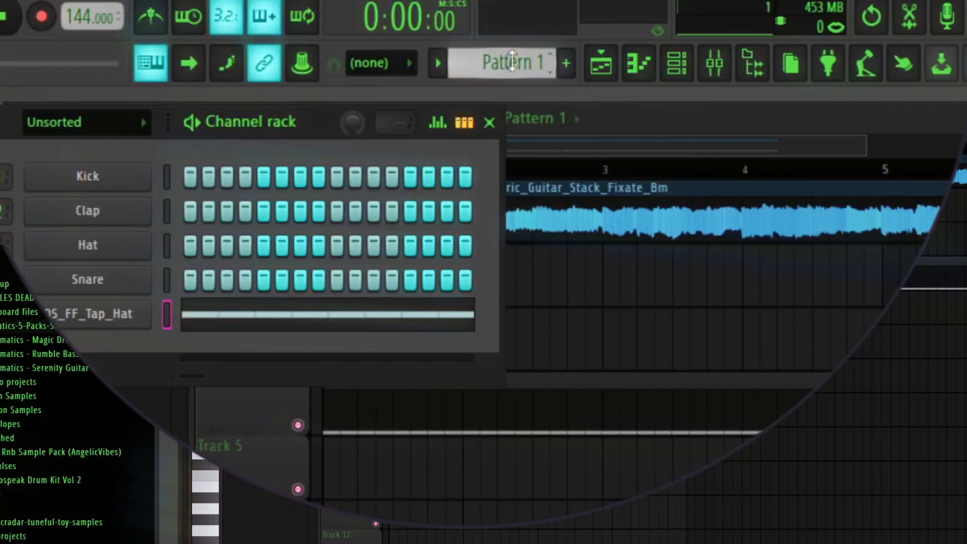
scroll(512, 61, "up", 1)
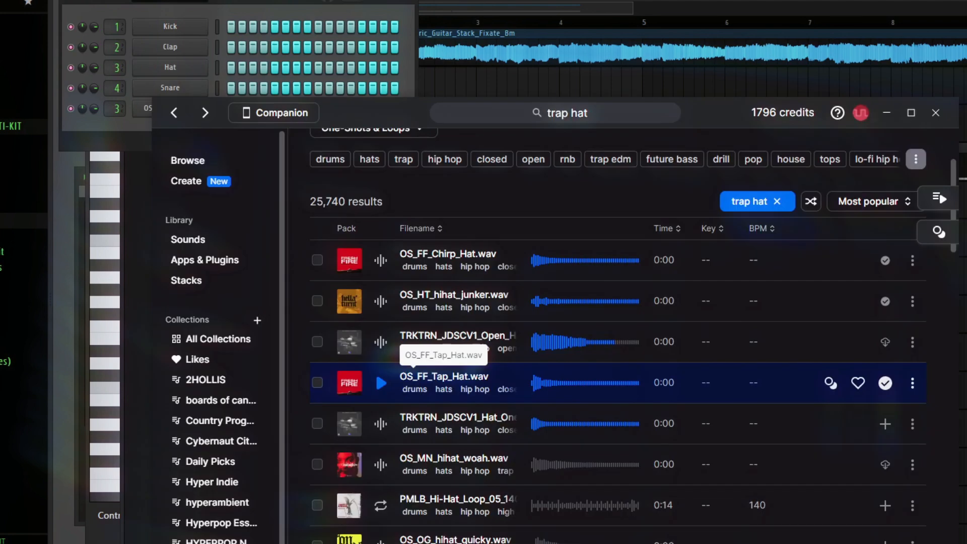
key("ctrl+f")
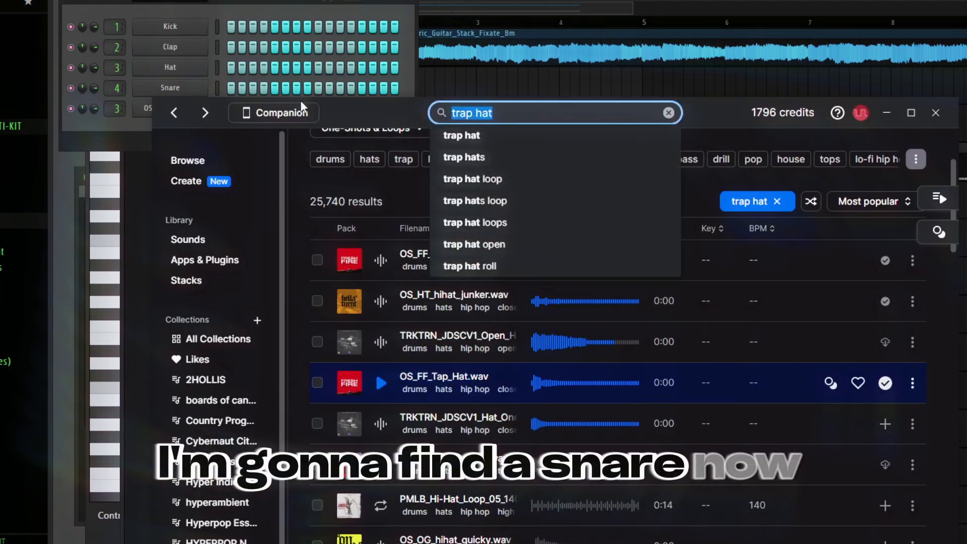
type("trap clap")
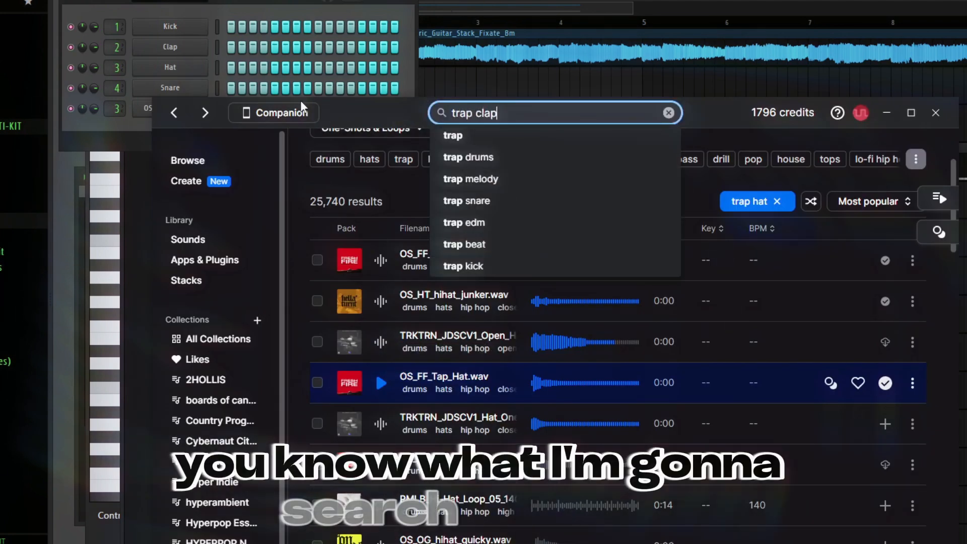
key("Return")
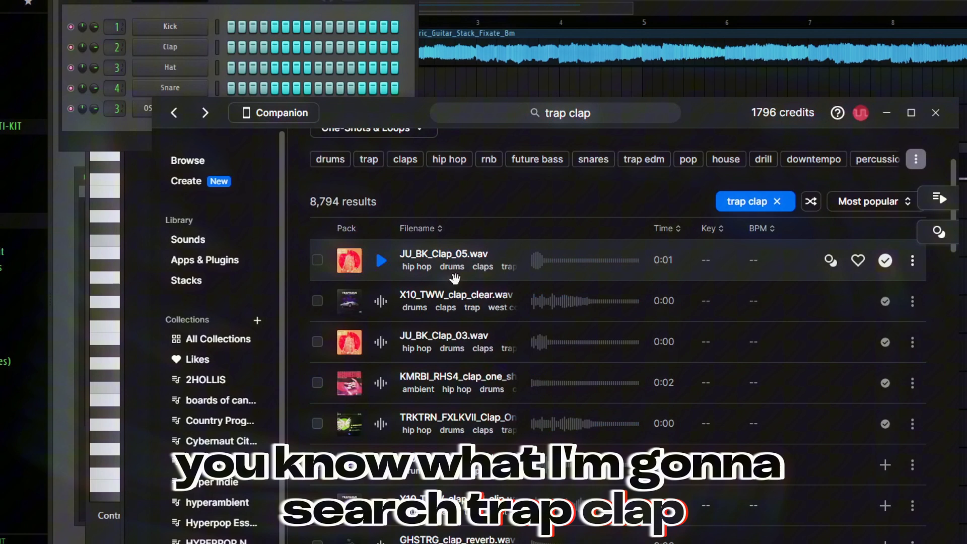
Step: Audition the first trap clap results and add TRKTRN_FXLKVII_Clap_One_Shot_Woooock to the channel rack below OS_FF_Tap_Hat
left_click(380, 301)
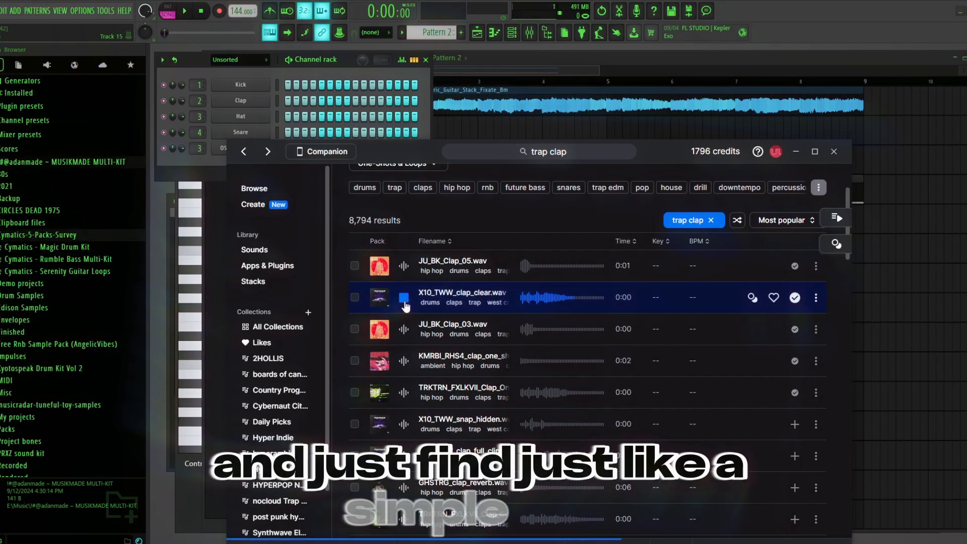
left_click(404, 268)
left_click(405, 301)
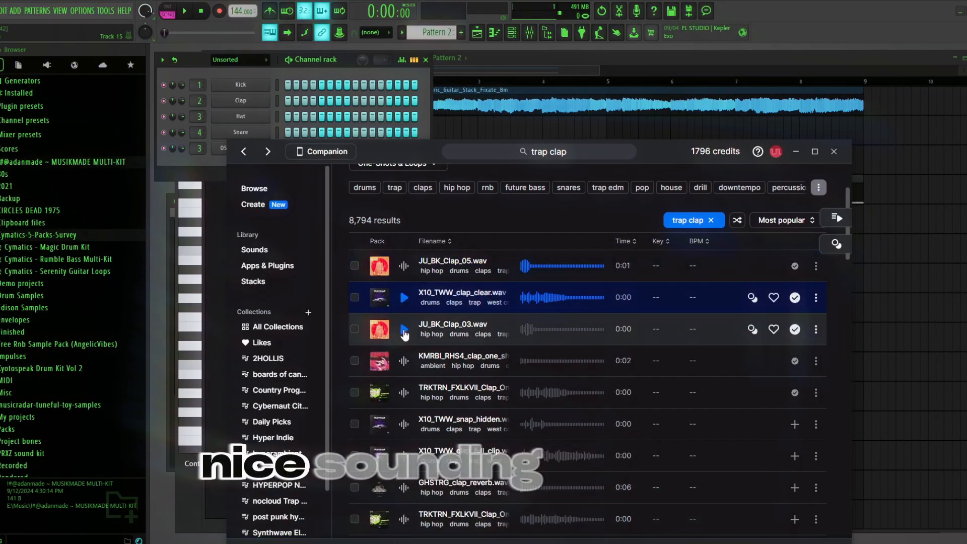
left_click(405, 331)
left_click_drag(595, 514, 525, 436)
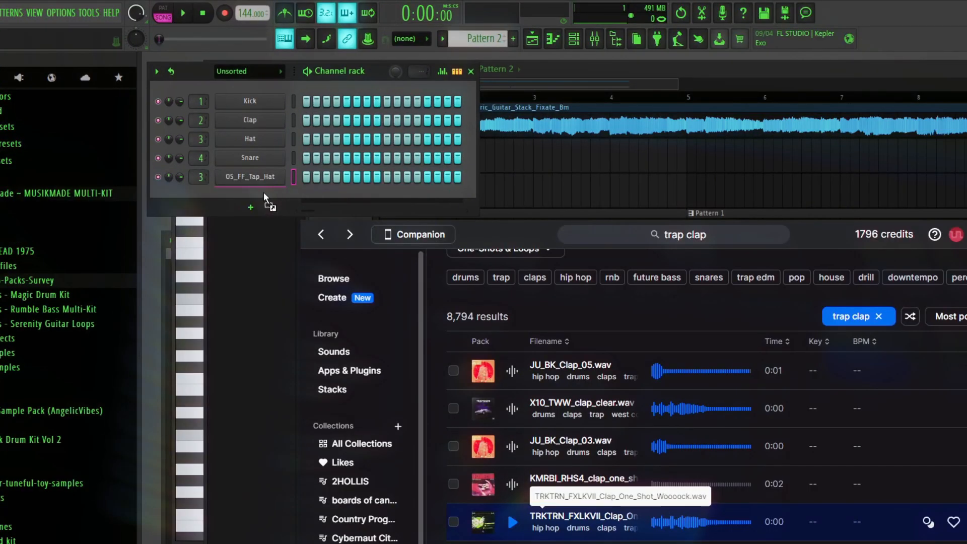
left_click_drag(264, 192, 264, 193)
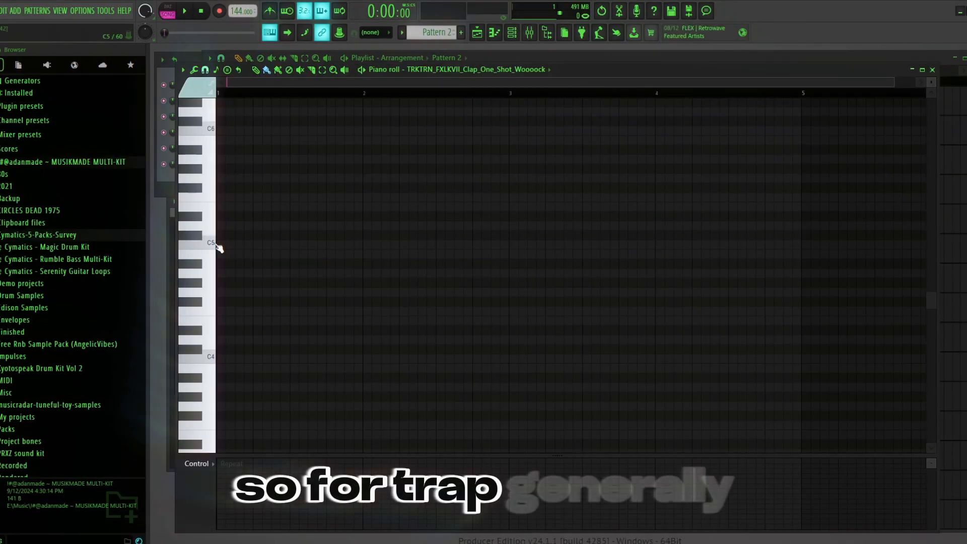
Step: Place C5 claps on beat 3 of bars 1 and 2, and repeat Pattern 2 along playlist track 5 from bar 1
left_click(298, 246)
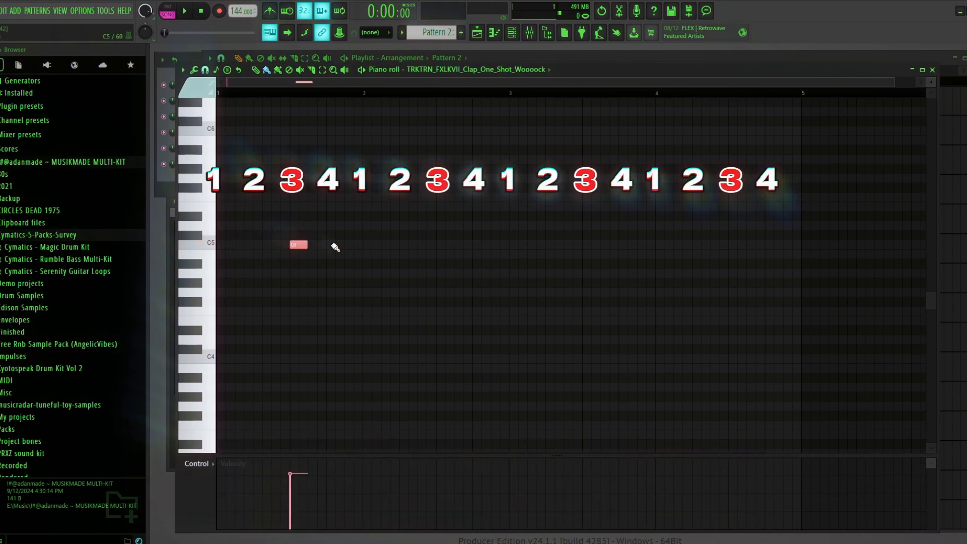
left_click(437, 246)
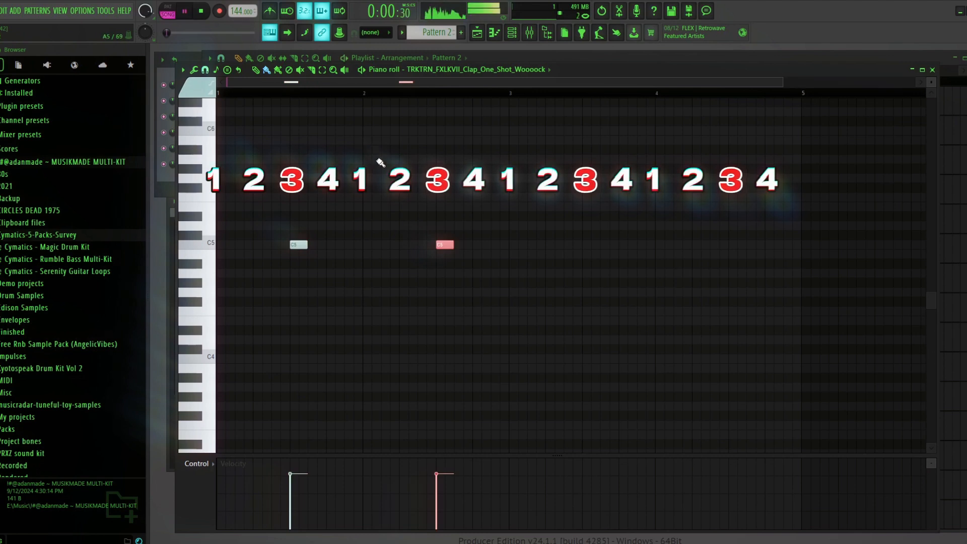
left_click(541, 51)
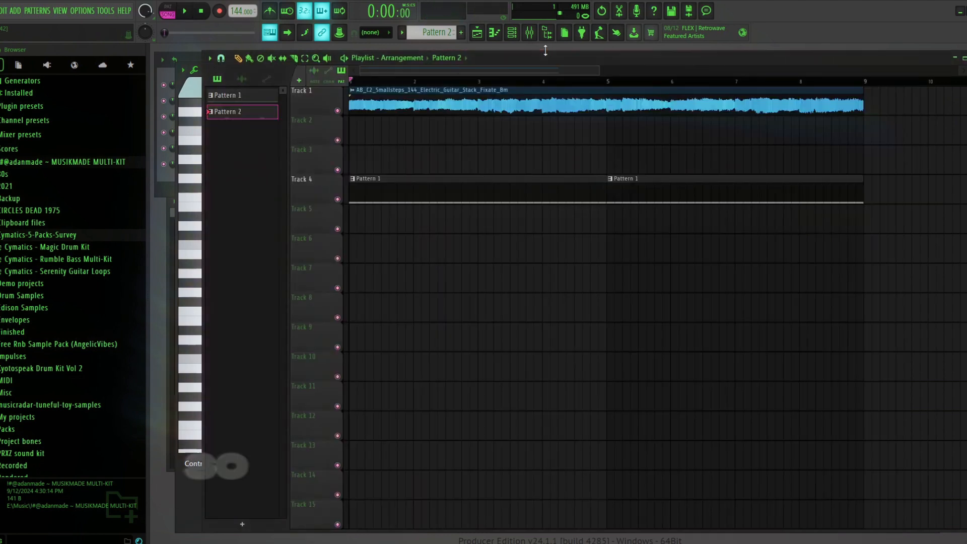
left_click_drag(477, 229, 304, 216)
left_click(481, 219)
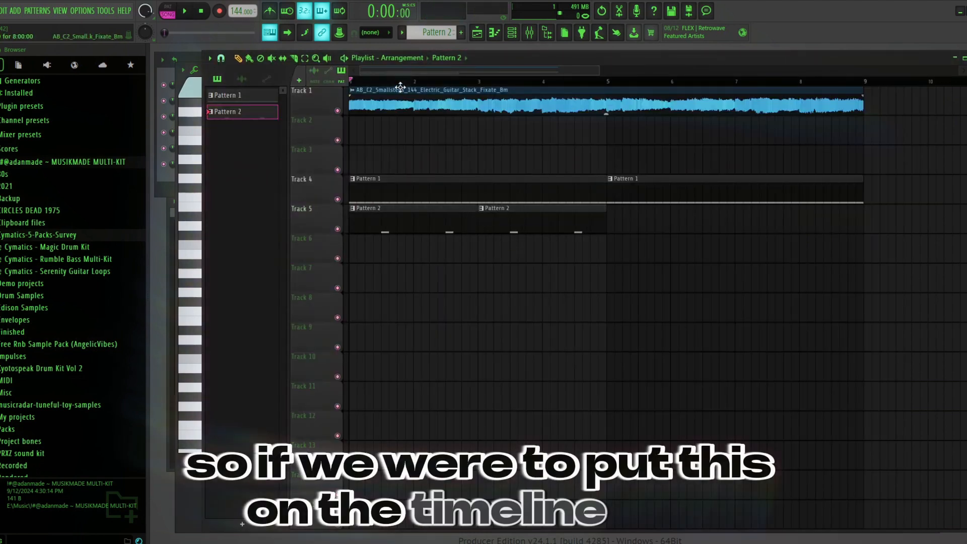
key("space")
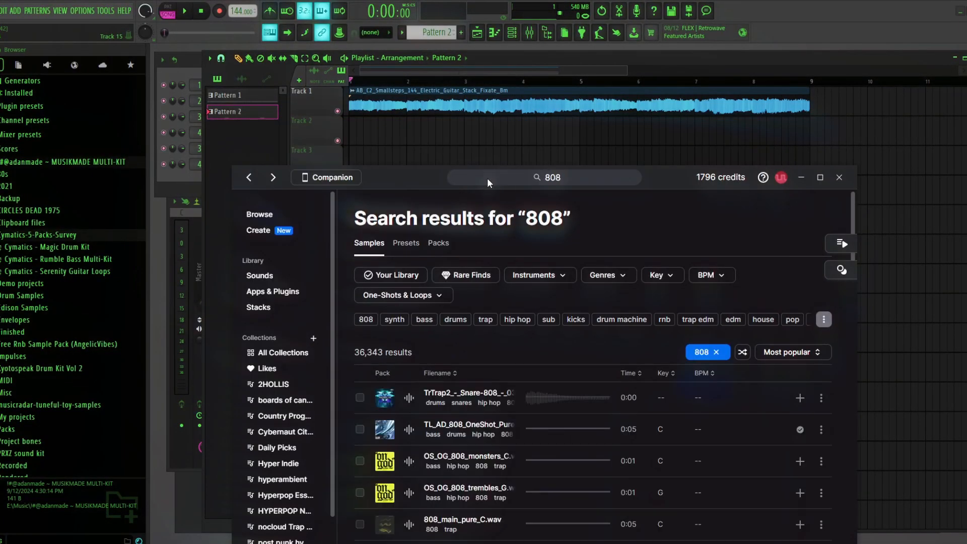
Step: Audition the most popular 808 samples in the Splice search results, from the 808 snare through X10_HBD_808_rental and beyond
left_click_drag(418, 176, 383, 106)
left_click(375, 329)
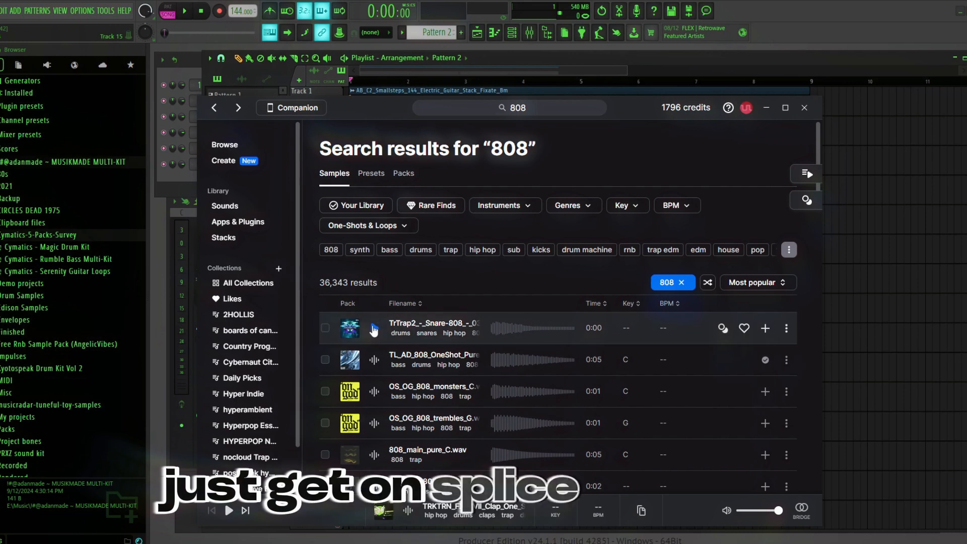
left_click(375, 359)
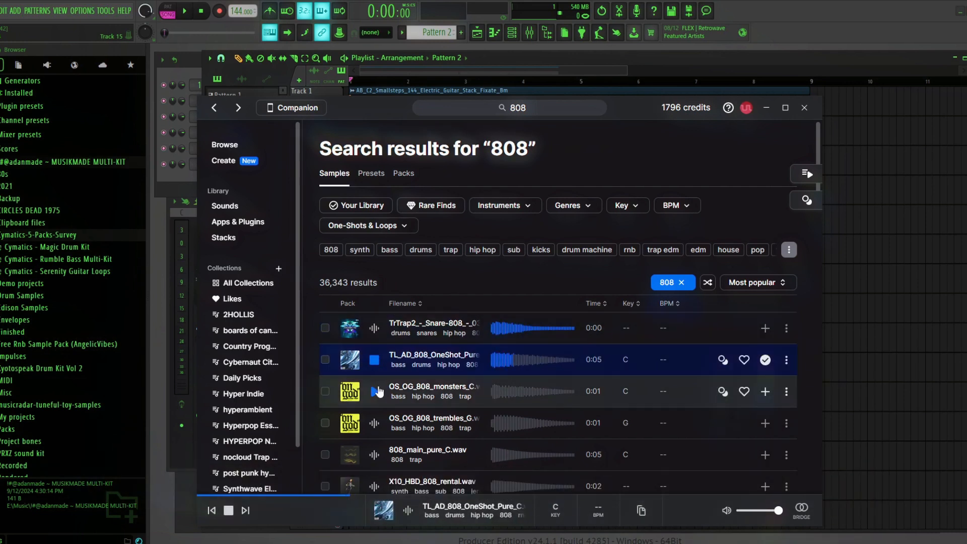
left_click(375, 392)
left_click(374, 423)
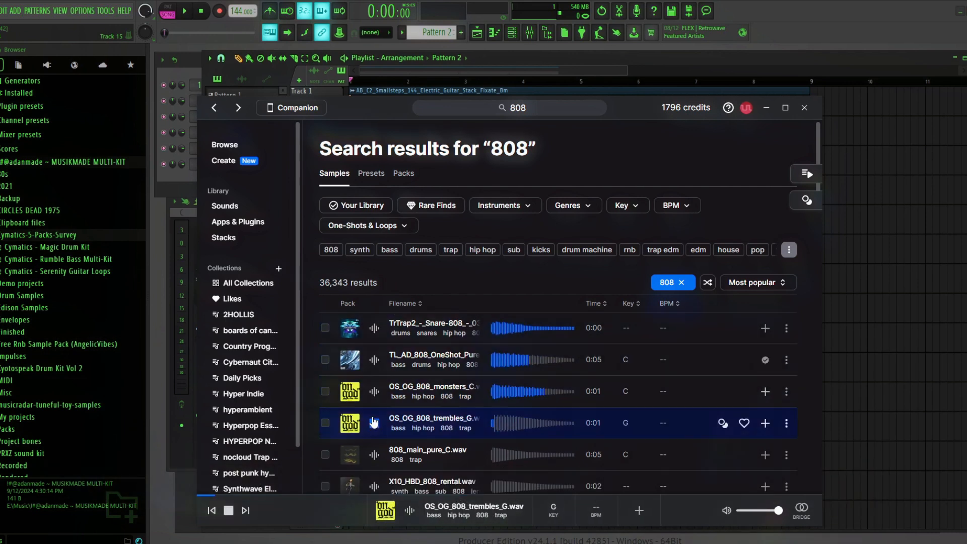
scroll(374, 423, "down", 1)
left_click(375, 403)
left_click(374, 433)
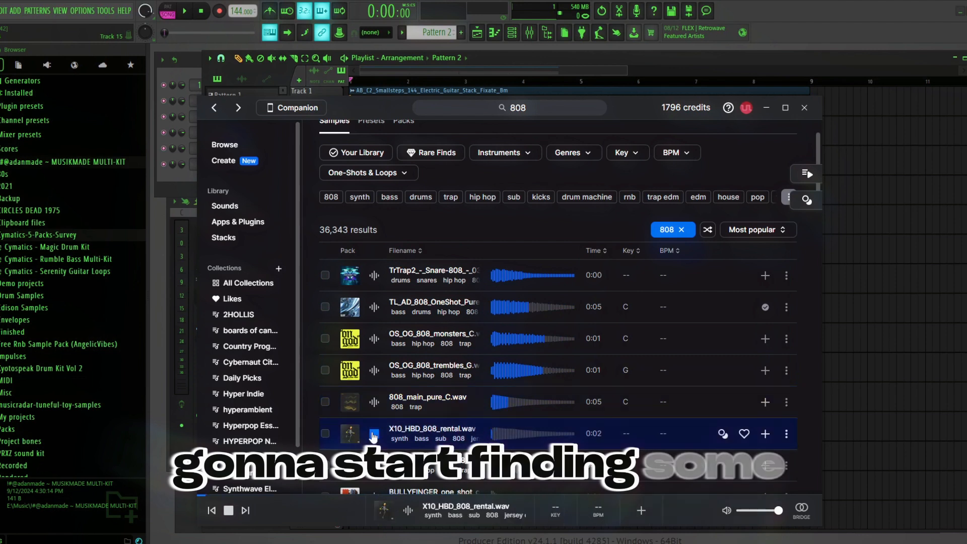
scroll(375, 424, "down", 3)
left_click(374, 359)
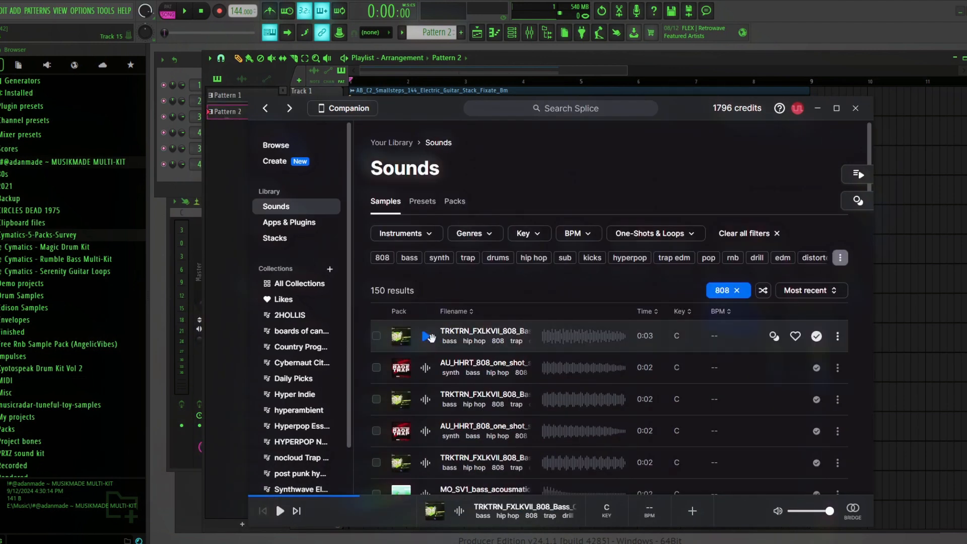
Step: Audition the downloaded 808 one-shots and load TRKTRN_FXLKVII_808_Bass_One_Shot_Dirty_Spinz_C as a new channel, with the empty Pattern 3 selected
left_click(429, 337)
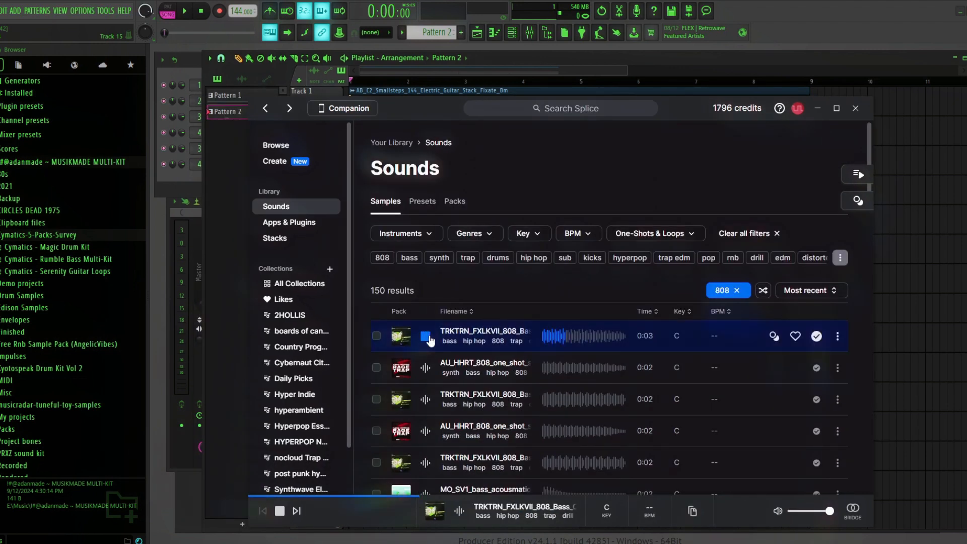
left_click(426, 368)
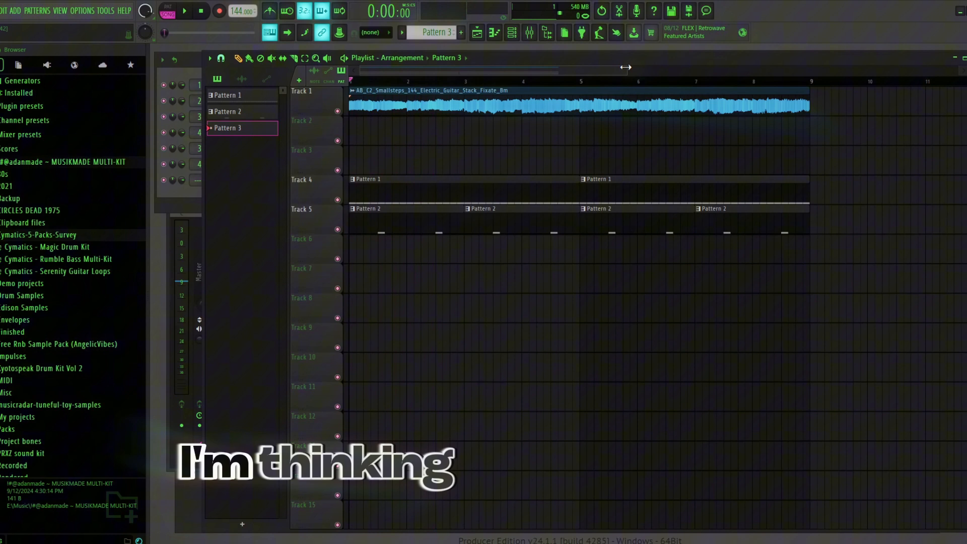
left_click_drag(626, 67, 650, 80)
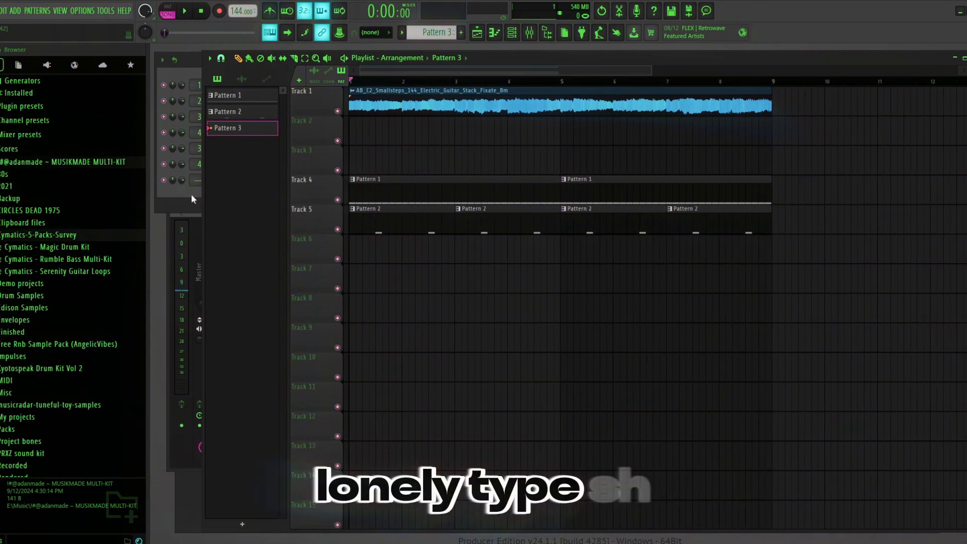
Step: Open the 808 channel's sampler settings and adjust the attack, decay and sustain of its volume envelope
left_click(193, 199)
left_click(234, 181)
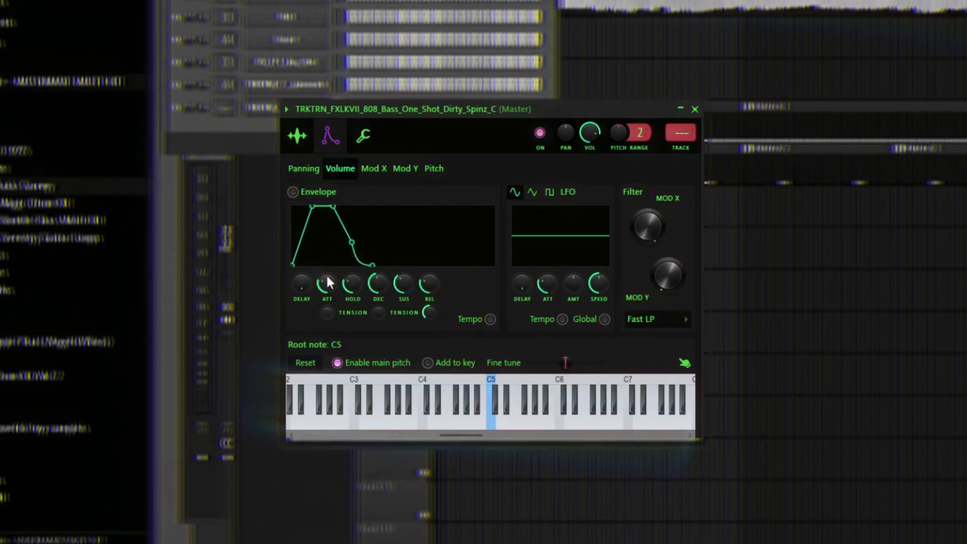
left_click_drag(274, 302, 292, 272)
left_click_drag(375, 288, 375, 313)
left_click_drag(407, 278, 416, 307)
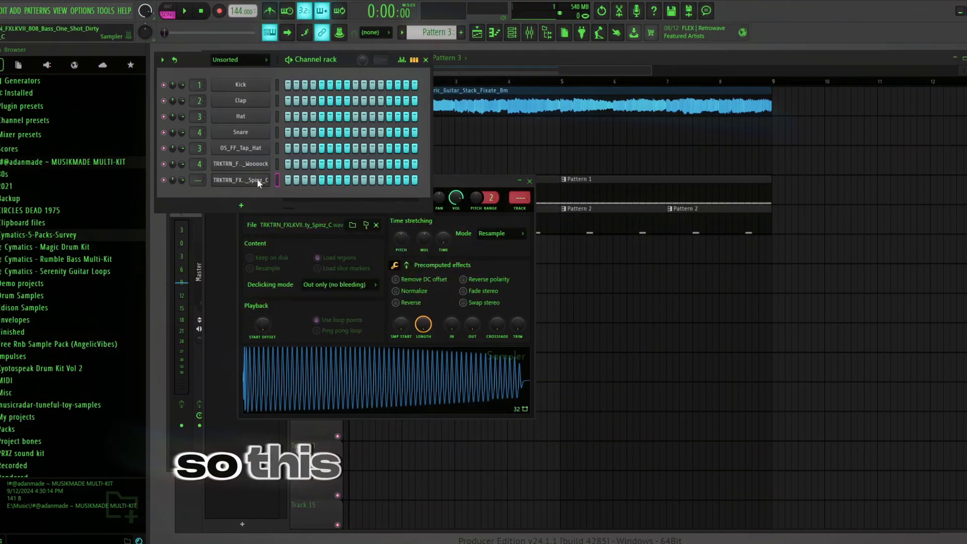
Step: Open the piano roll of the Dirty_Spinz_C 808 channel for Pattern 3
left_click(257, 178)
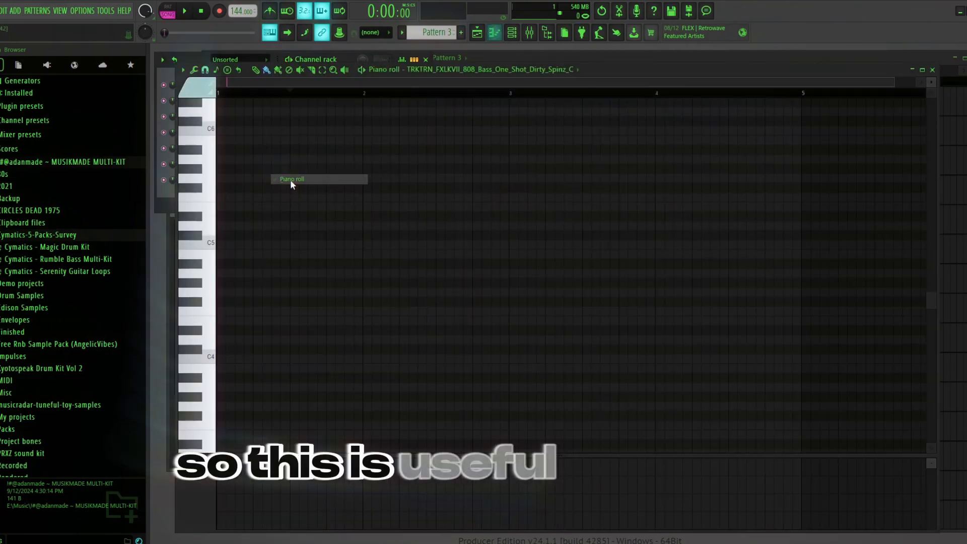
scroll(333, 208, "down", 3)
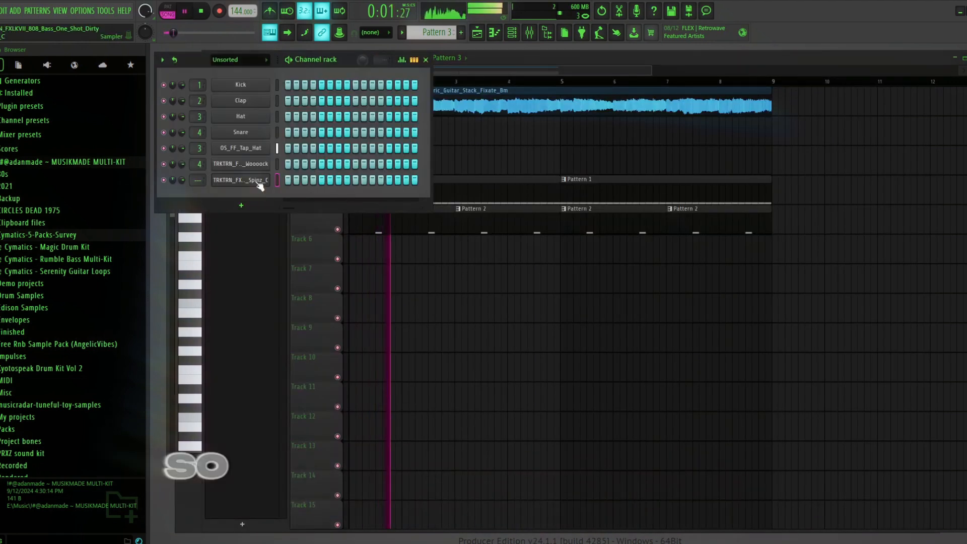
right_click(258, 182)
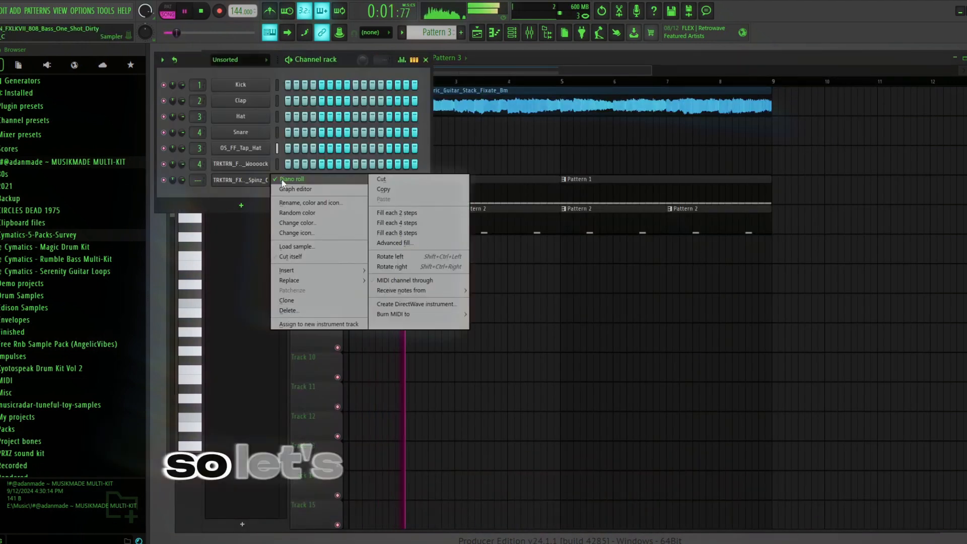
left_click(266, 186)
right_click(266, 184)
left_click(277, 188)
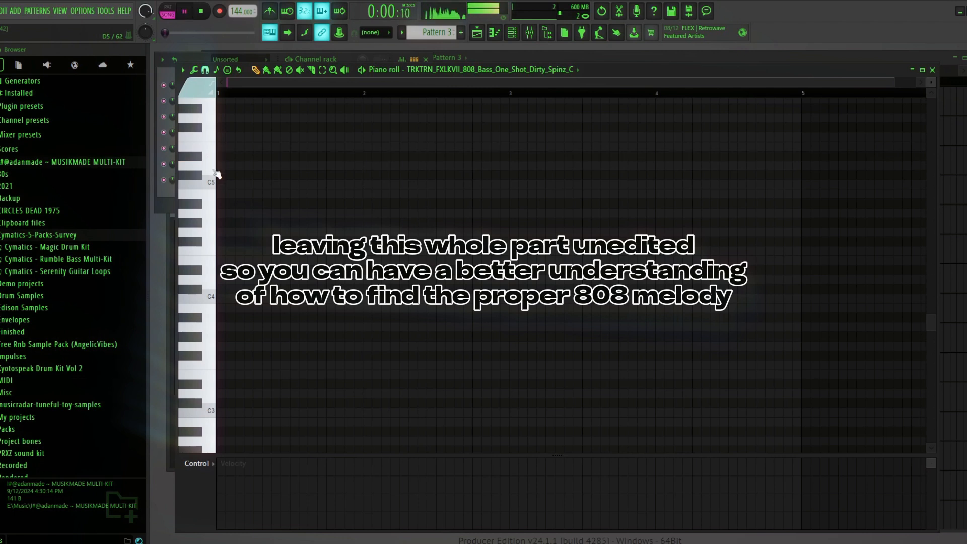
Step: Play the guitar loop and audition 808 keys around C5 in the piano roll to find the loop's root and bass notes
left_click(209, 126)
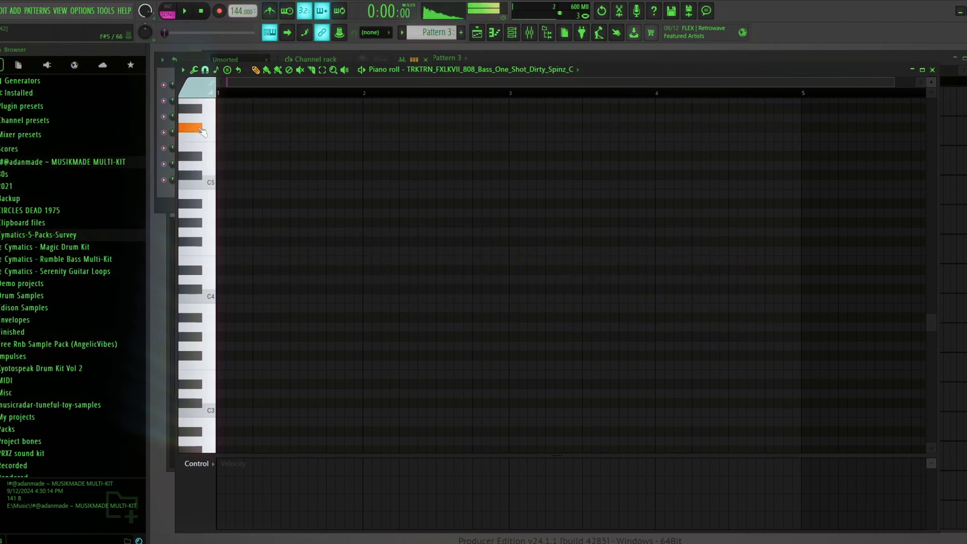
key("space")
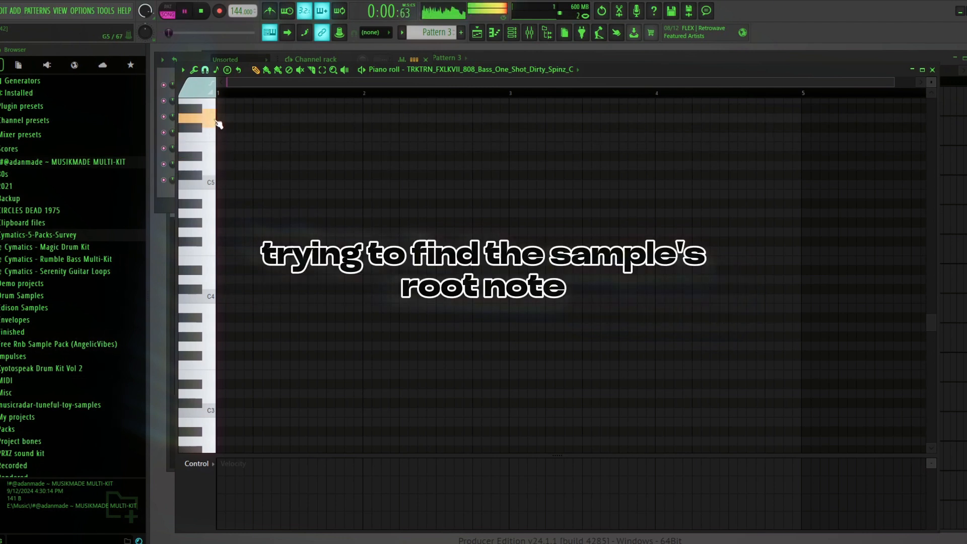
scroll(240, 160, "up", 3)
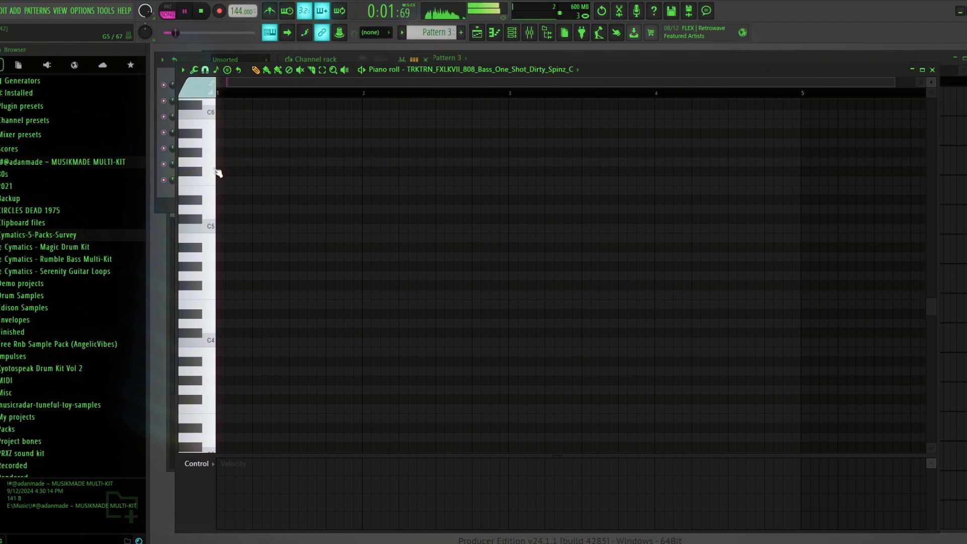
left_click(216, 193)
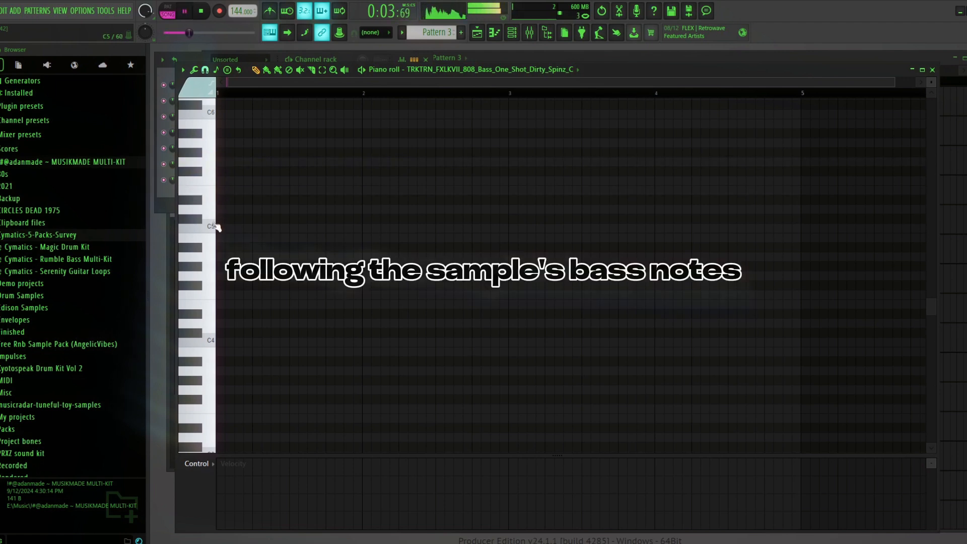
key("space")
left_click(217, 168)
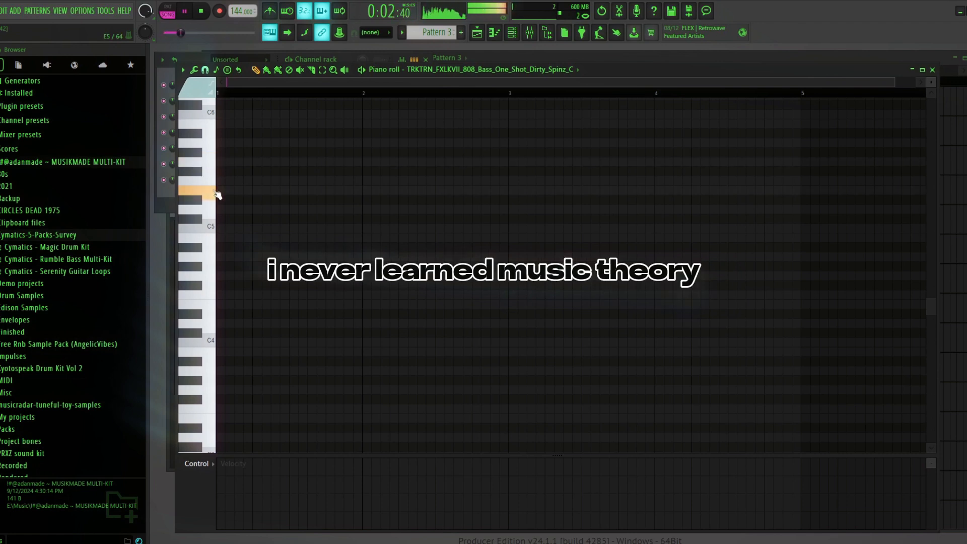
left_click(216, 244)
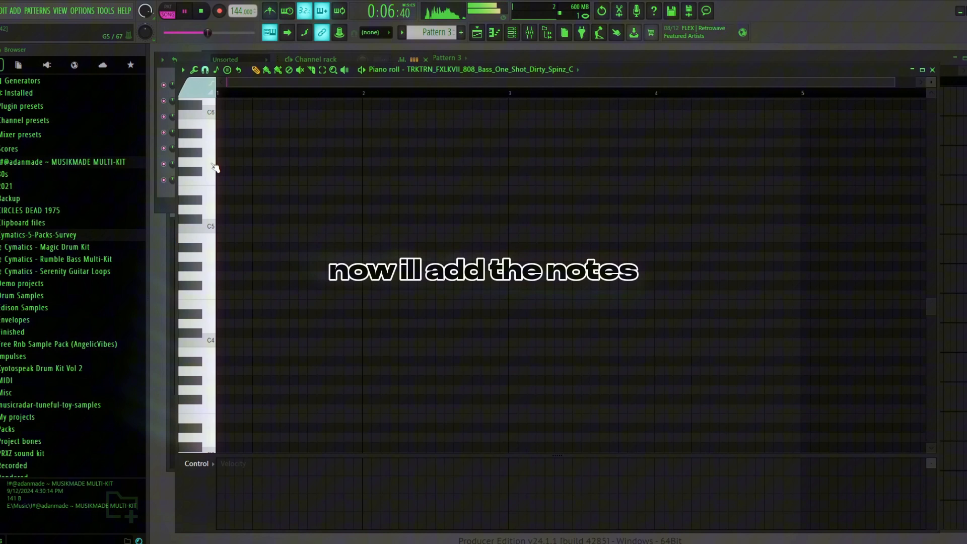
Step: Draw a four-bar 808 melody: G5 for five beats, E5 for three, B4 for five, and another B4 for three
key("space")
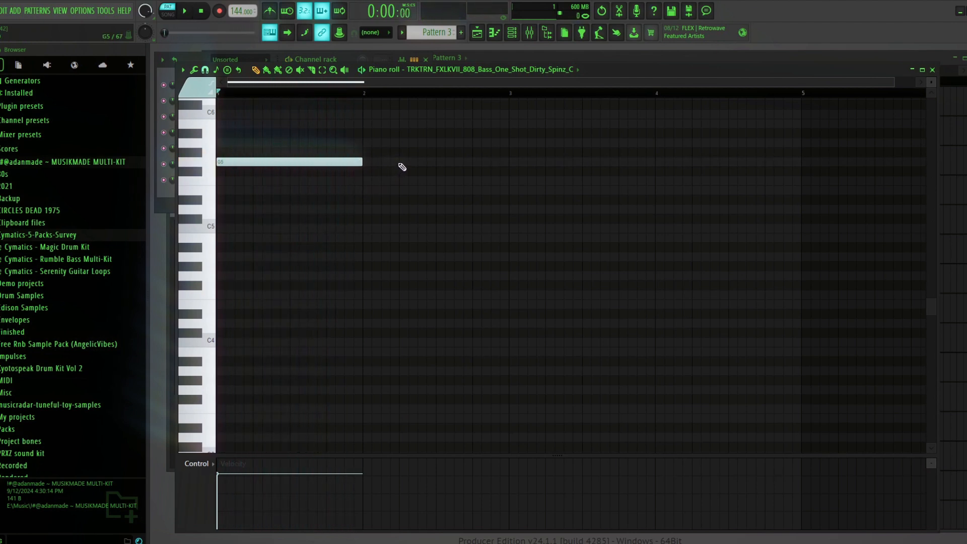
left_click(401, 190)
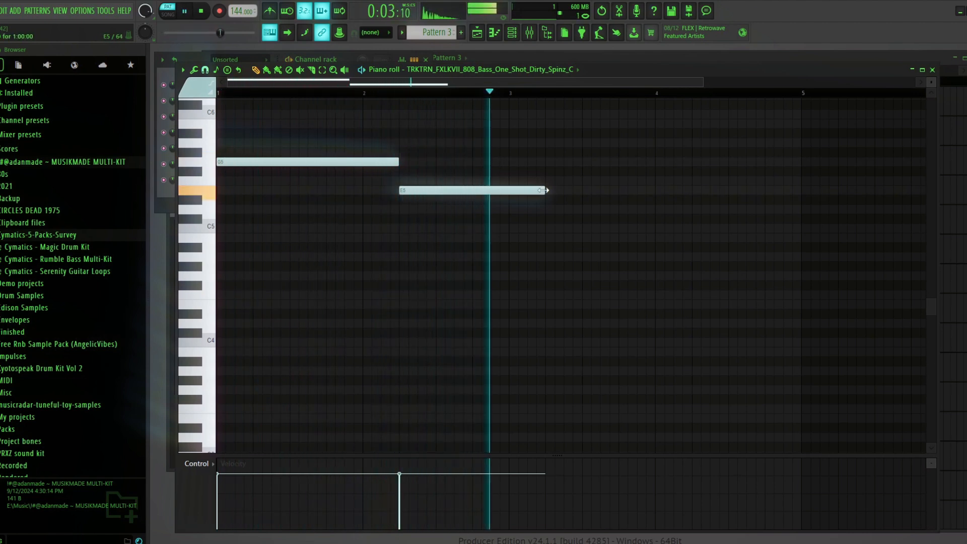
key("space")
left_click_drag(543, 191, 512, 240)
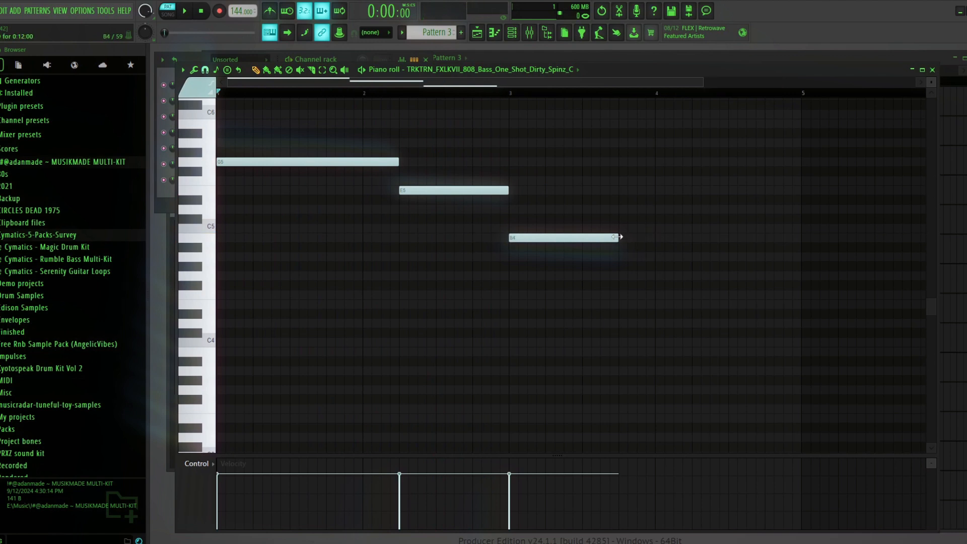
left_click_drag(686, 241, 692, 240)
left_click(703, 238)
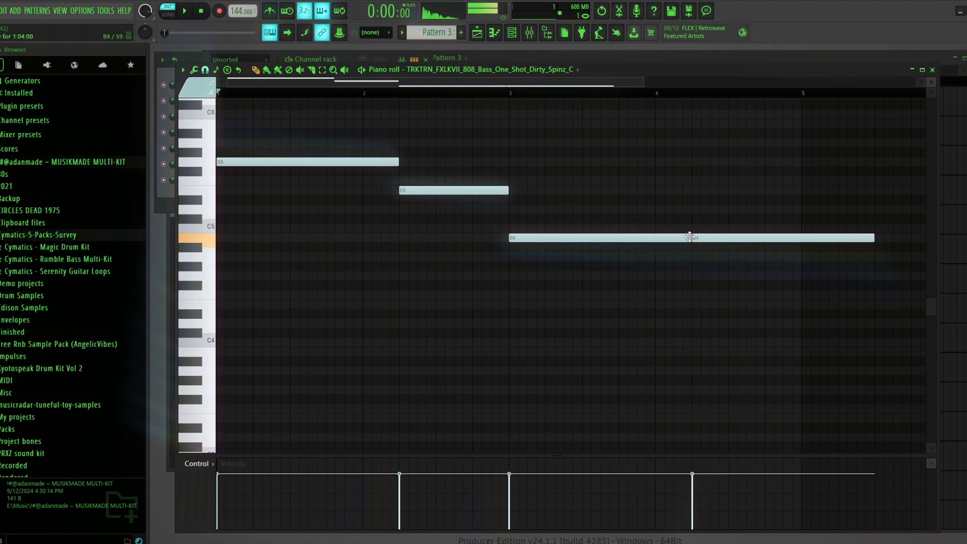
left_click_drag(873, 236, 802, 237)
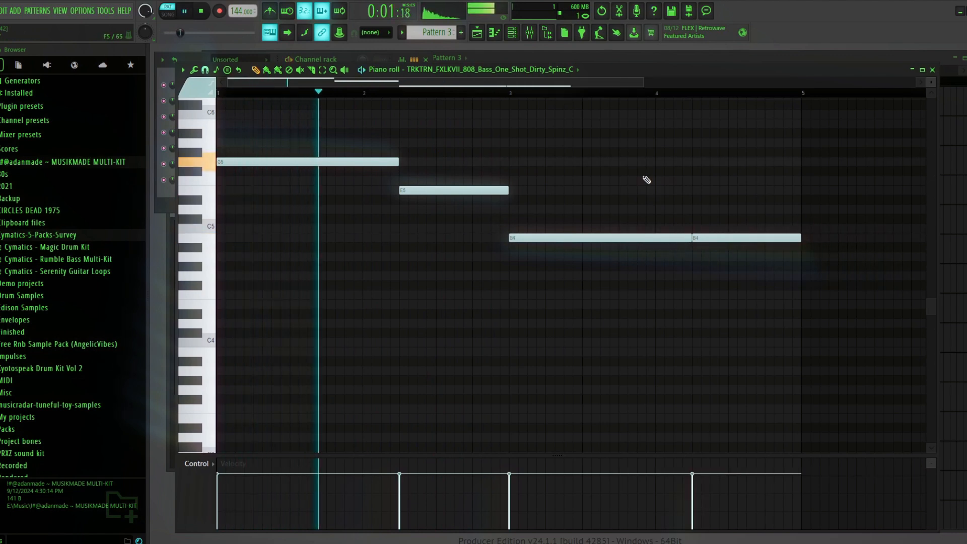
Step: Place Pattern 3 twice on playlist track 3, starting at bars 1 and 5
left_click_drag(643, 82, 703, 83)
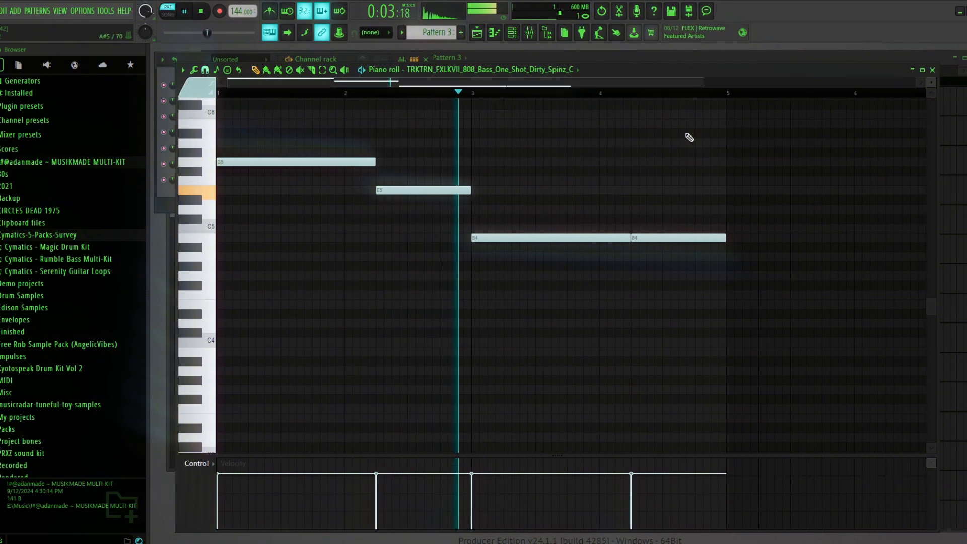
left_click(590, 55)
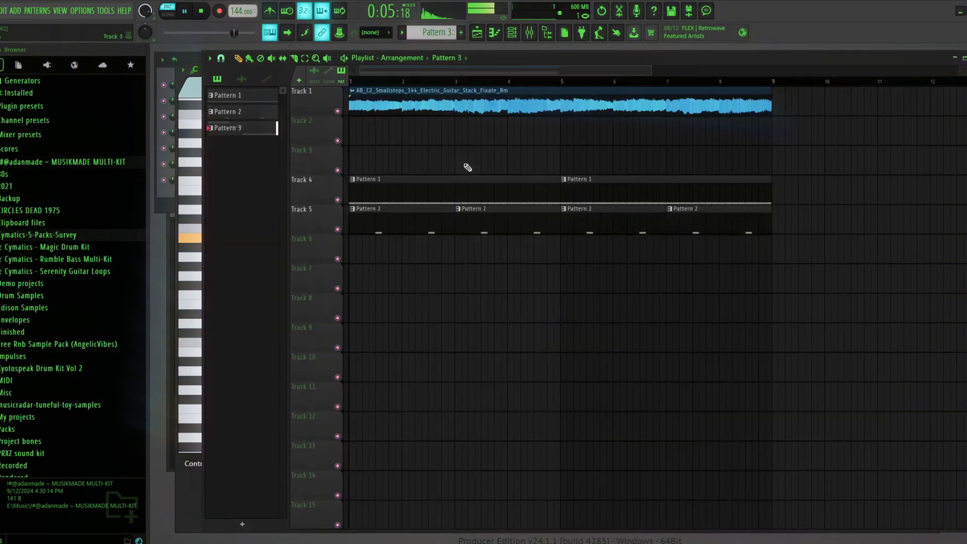
left_click_drag(467, 167, 347, 178)
left_click(561, 162)
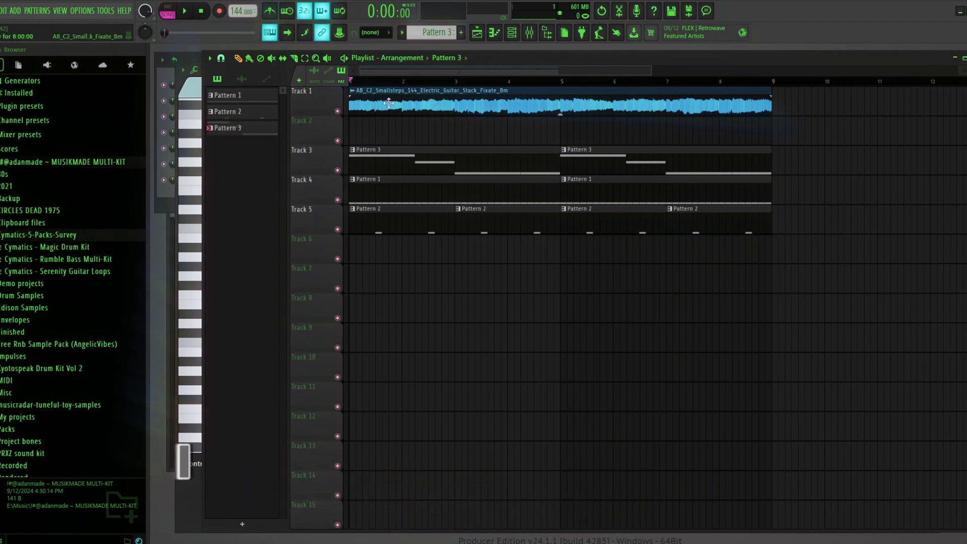
Step: Solo the guitar loop on Track 1 for comparison, and play the arrangement with all tracks enabled
right_click(337, 111)
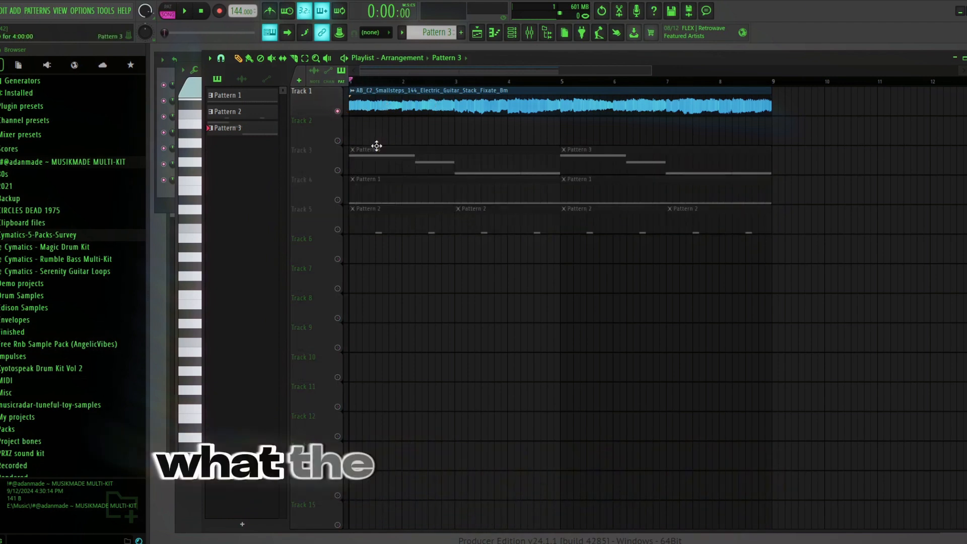
key("space")
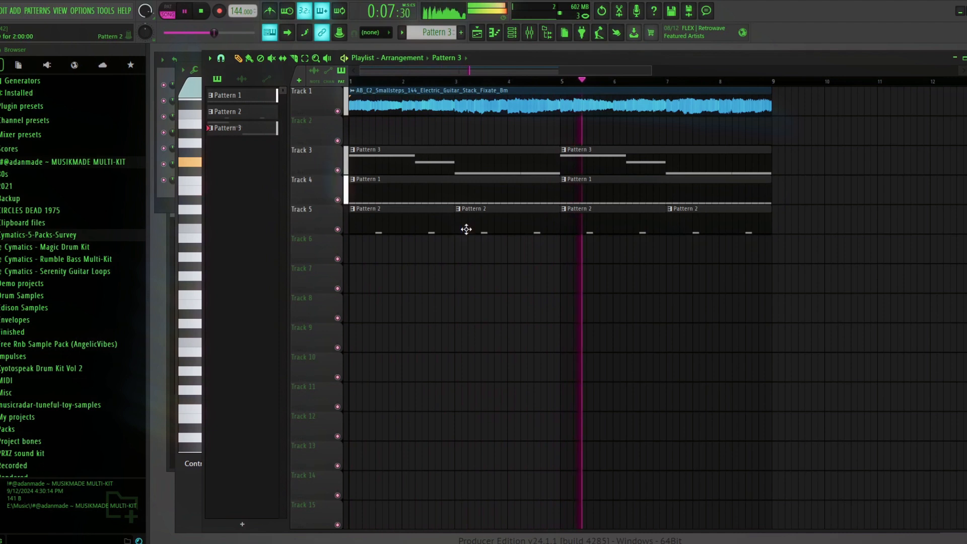
Step: Route the 808 channel to mixer track 2 and rename that insert 808
left_click(530, 35)
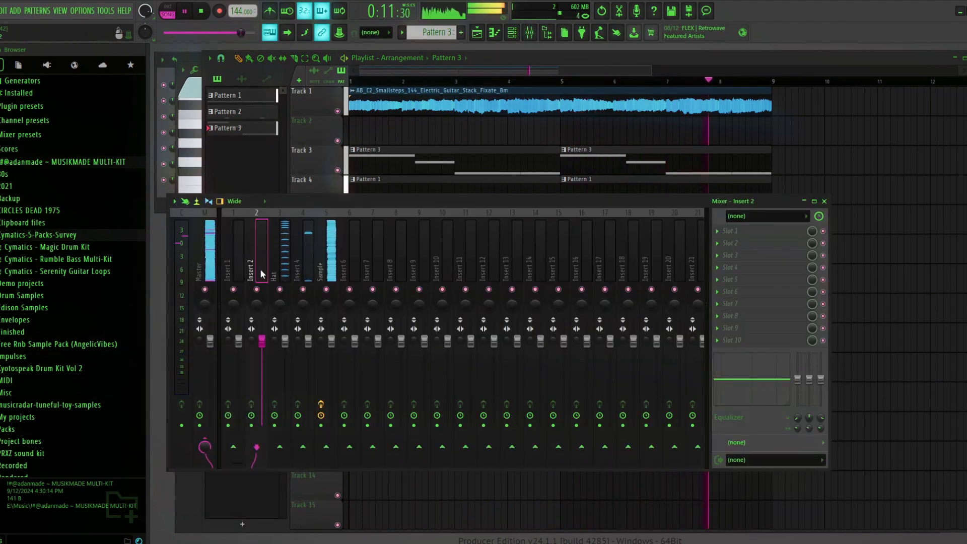
left_click(443, 136)
left_click(186, 186)
key("space")
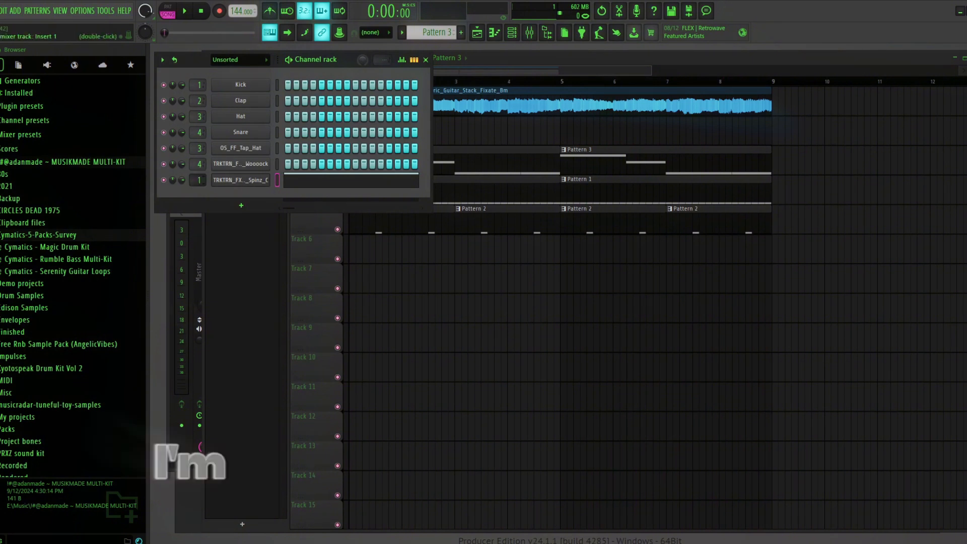
left_click_drag(199, 180, 199, 176)
left_click(176, 338)
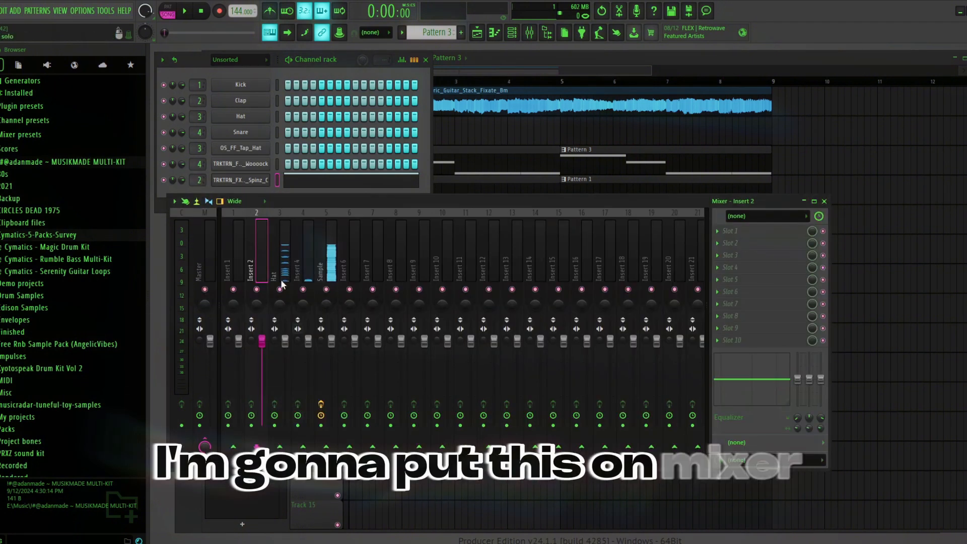
right_click(261, 257)
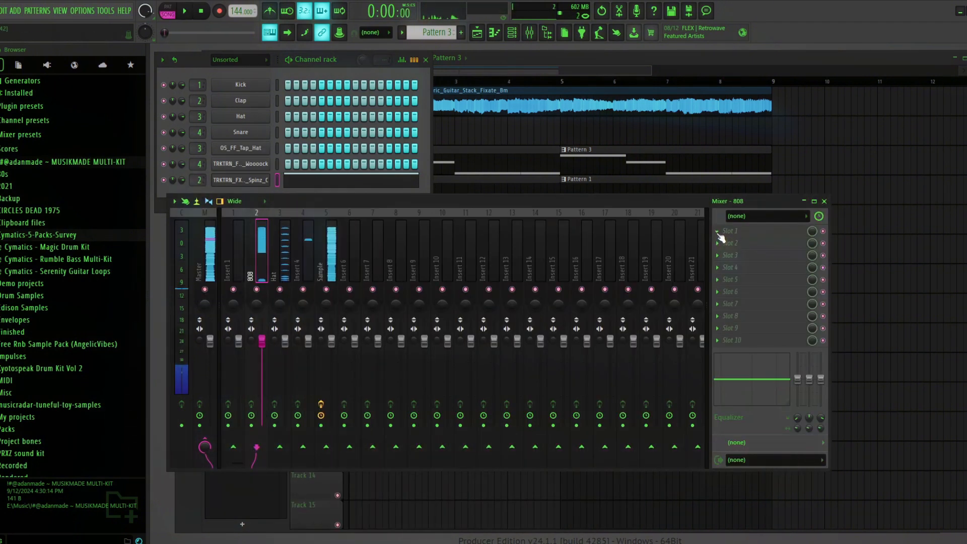
Step: Add Fruity Limiter to the first effect slot of the 808 mixer insert and move its window clear of the channel rack
left_click(717, 233)
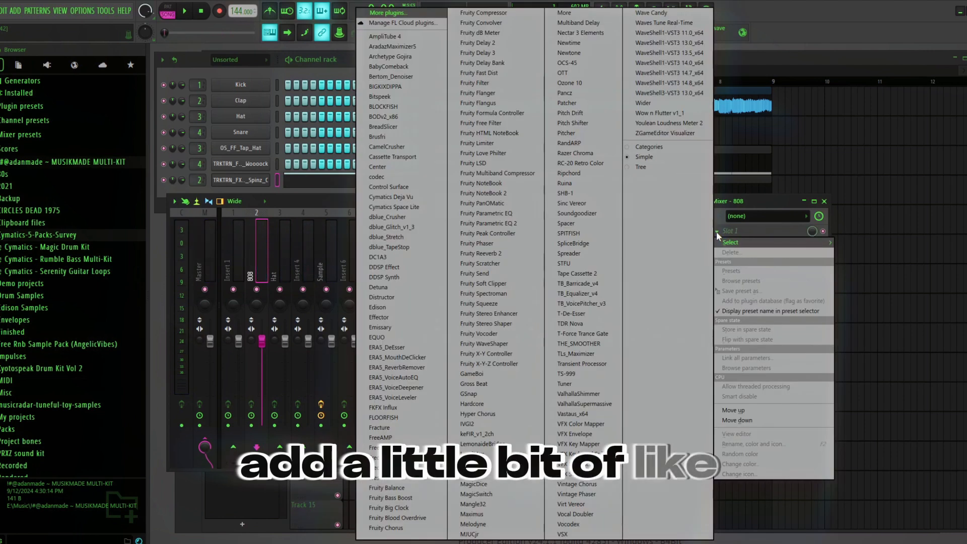
left_click(509, 145)
left_click_drag(421, 180, 291, 253)
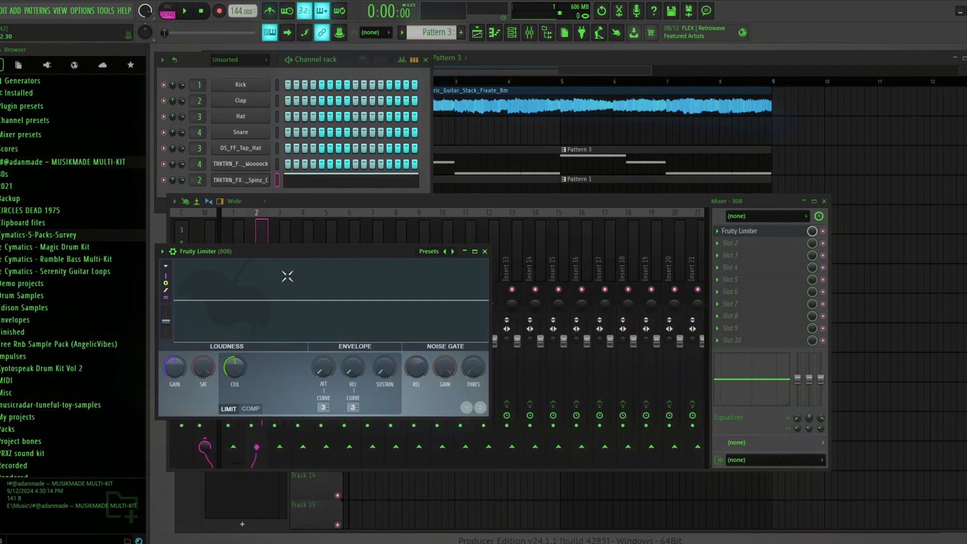
left_click_drag(295, 251, 312, 265)
Step: Distort the 808 during playback by raising the limiter's gain and lowering its ceiling and saturation threshold, and close the plugin
key("space")
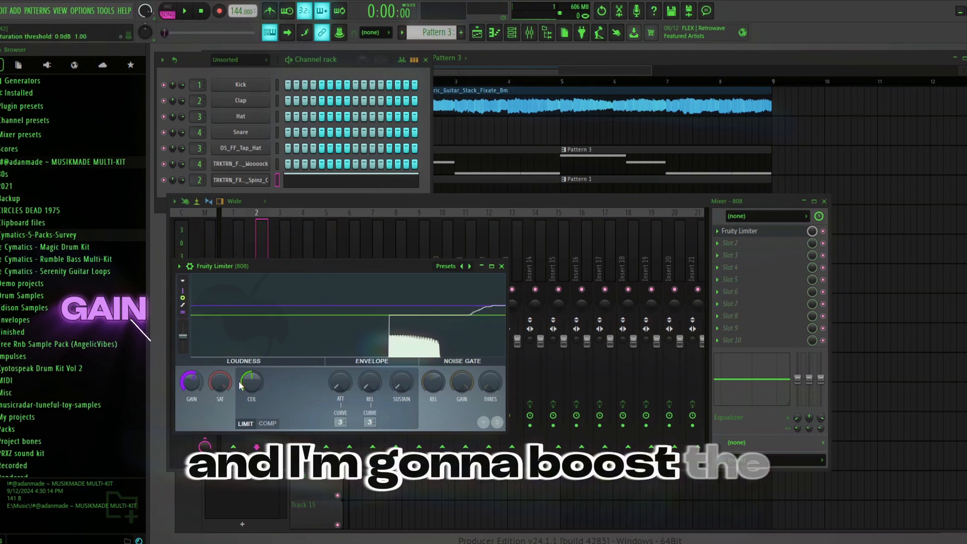
left_click_drag(255, 380, 222, 419)
key("space")
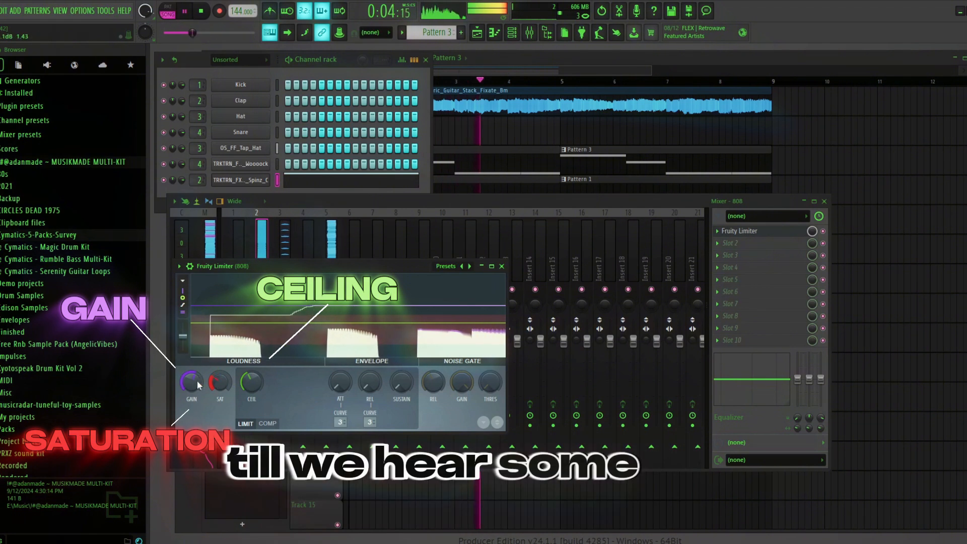
left_click_drag(193, 380, 193, 371)
left_click_drag(252, 382, 192, 386)
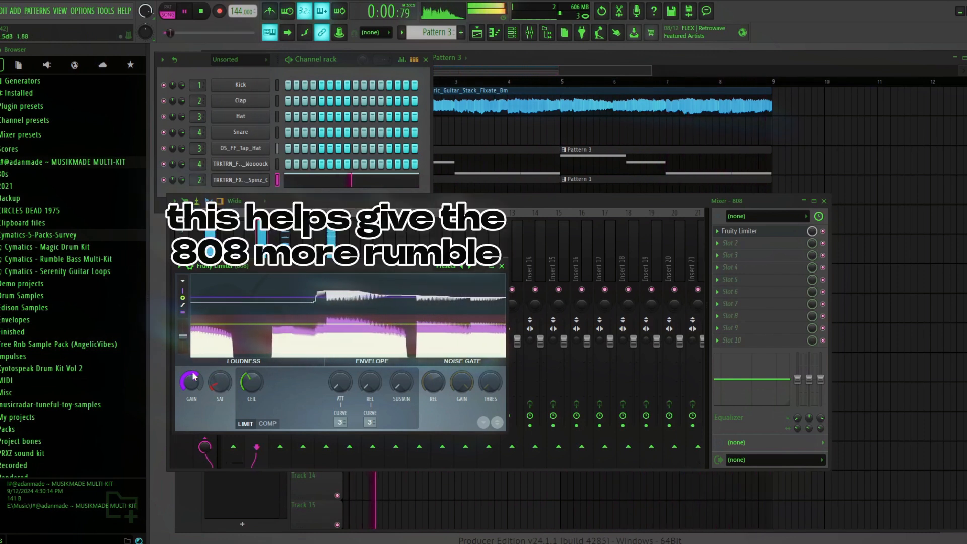
left_click(501, 267)
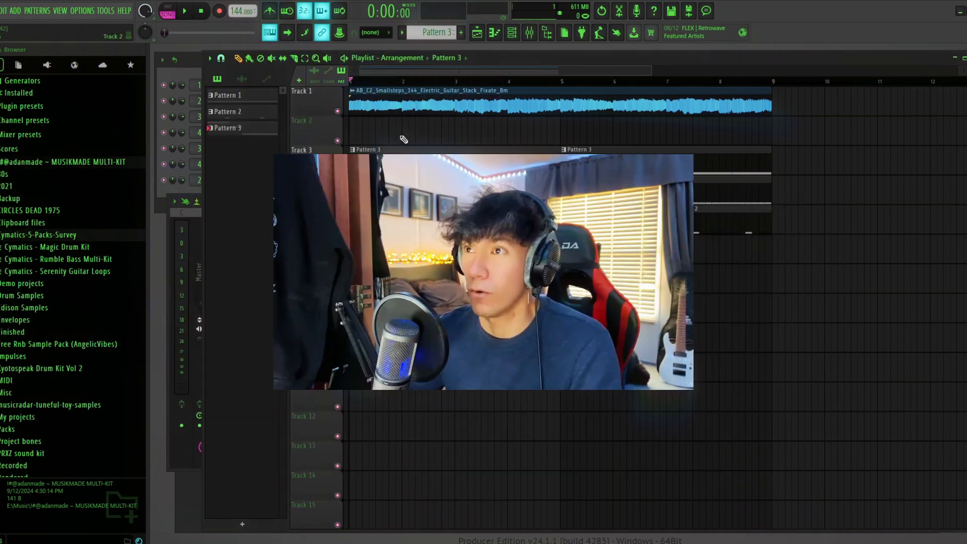
Step: Add Fruity Parametric EQ 2 to the second effect slot of the 808 mixer insert and reposition its window
scroll(658, 84, "up", 3)
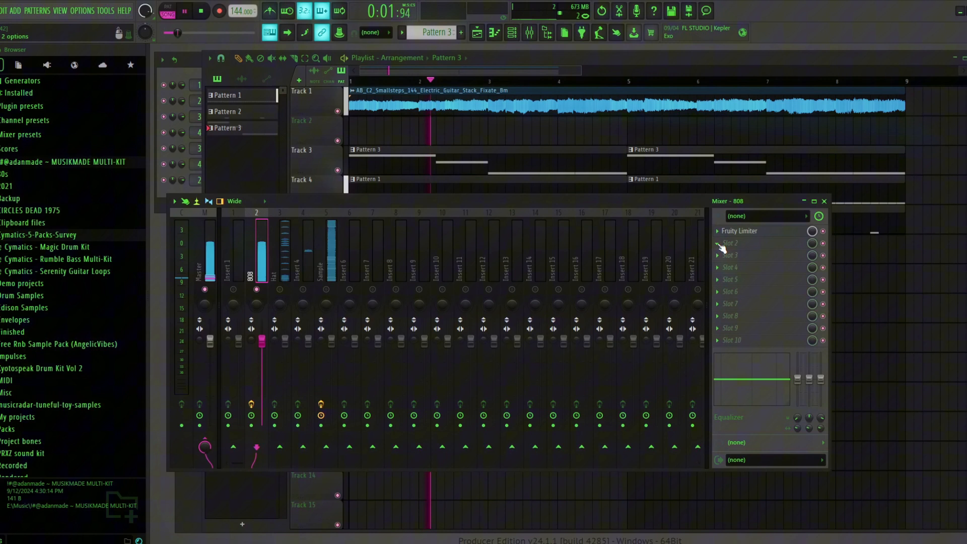
left_click(718, 243)
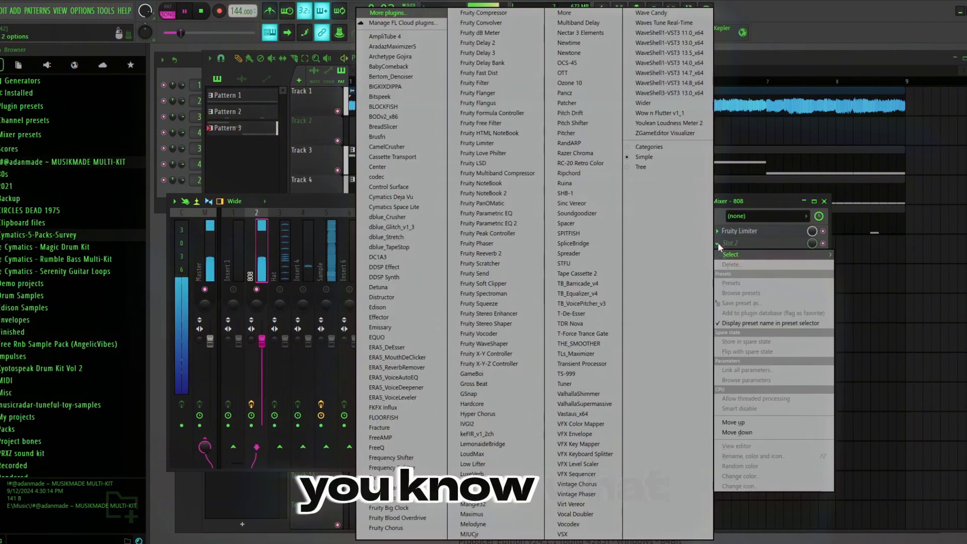
left_click(526, 223)
left_click_drag(426, 194, 524, 216)
Step: Equalize the 808 by cutting the treble about 9.8 dB, boosting the mids and bass, dipping the low mids and slightly lifting the sub
left_click_drag(546, 306, 588, 350)
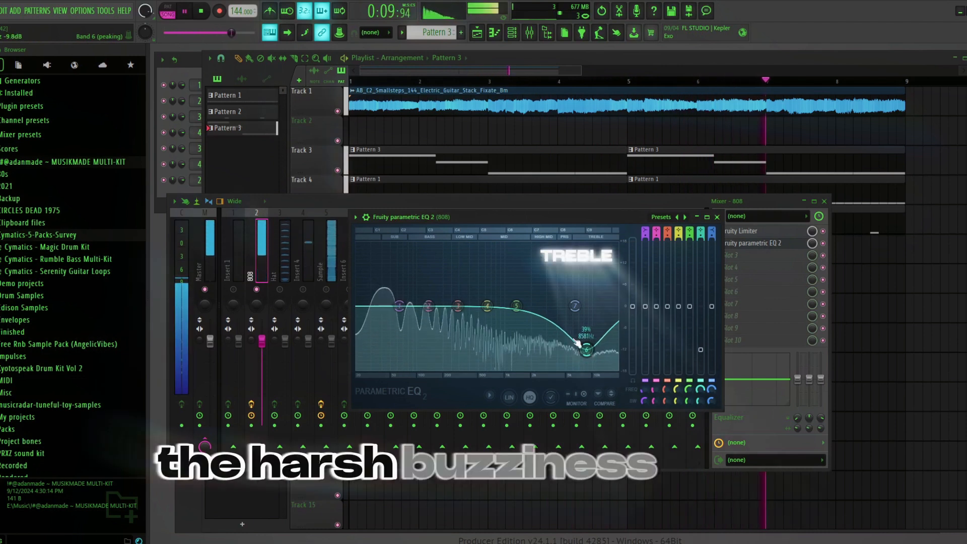
left_click_drag(516, 306, 428, 294)
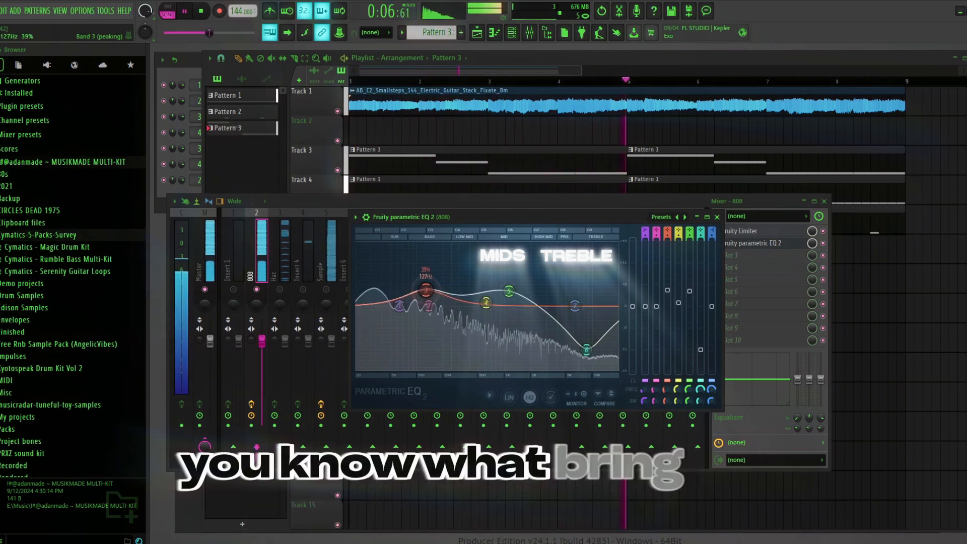
left_click_drag(486, 303, 466, 319)
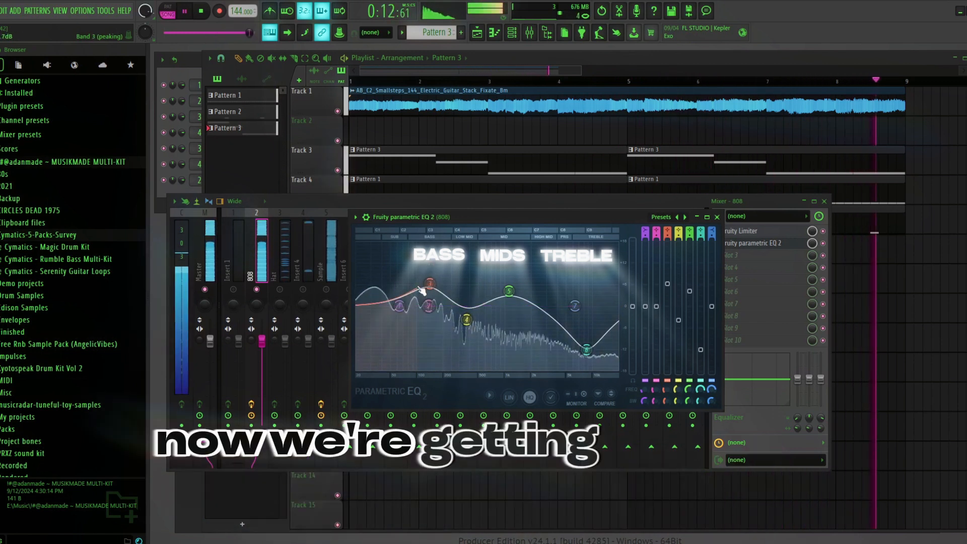
left_click_drag(404, 310, 392, 302)
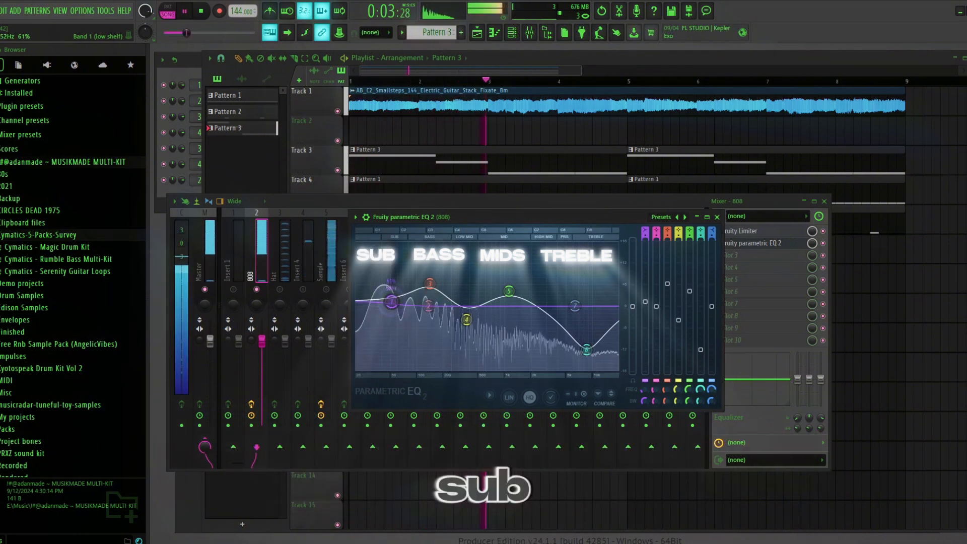
left_click(407, 317)
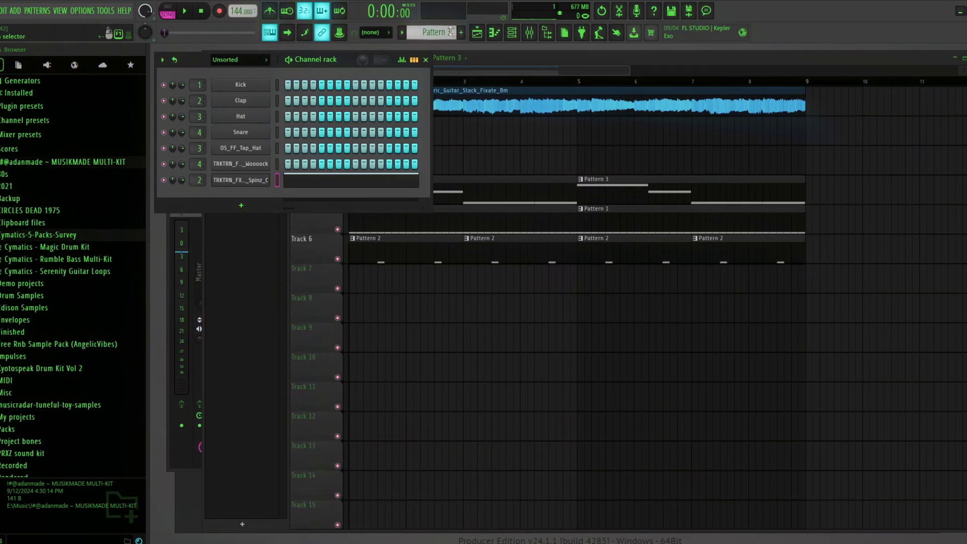
Step: Create a new empty pattern, Pattern 4, for the kick
left_click(434, 32)
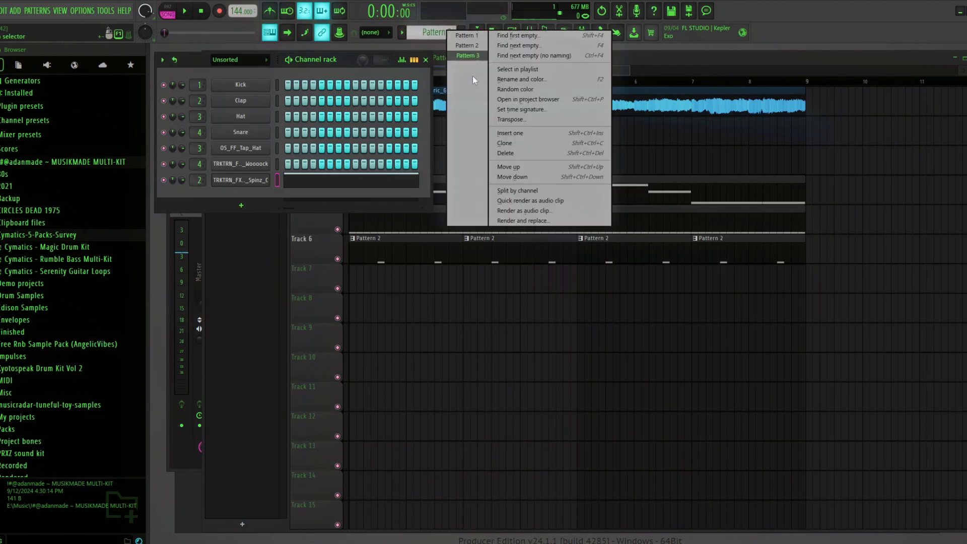
left_click(455, 54)
scroll(436, 32, "up", 1)
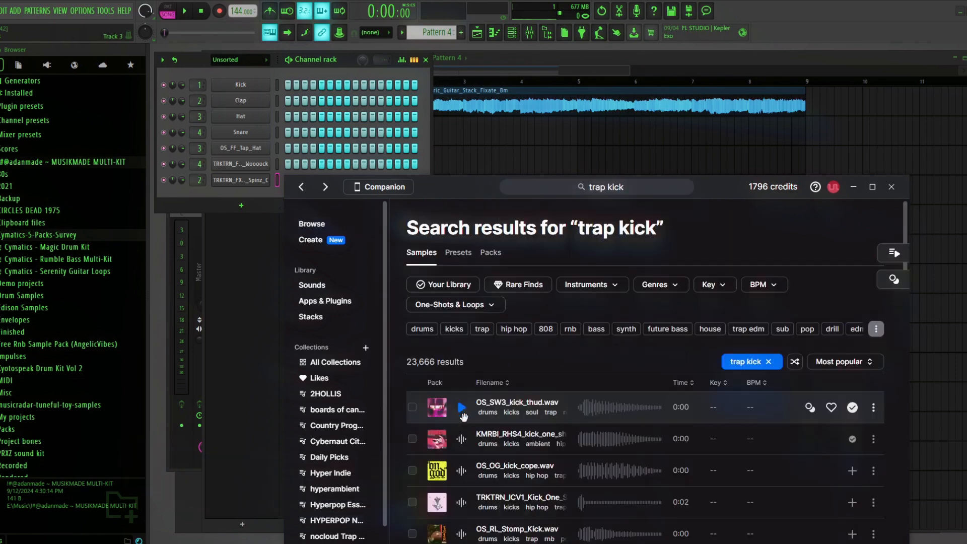
Step: Audition the trap kick samples in Splice and load OS_SW3_kick_thud.wav onto the Kick channel in FL Studio
left_click(463, 411)
left_click(461, 441)
scroll(464, 435, "down", 2)
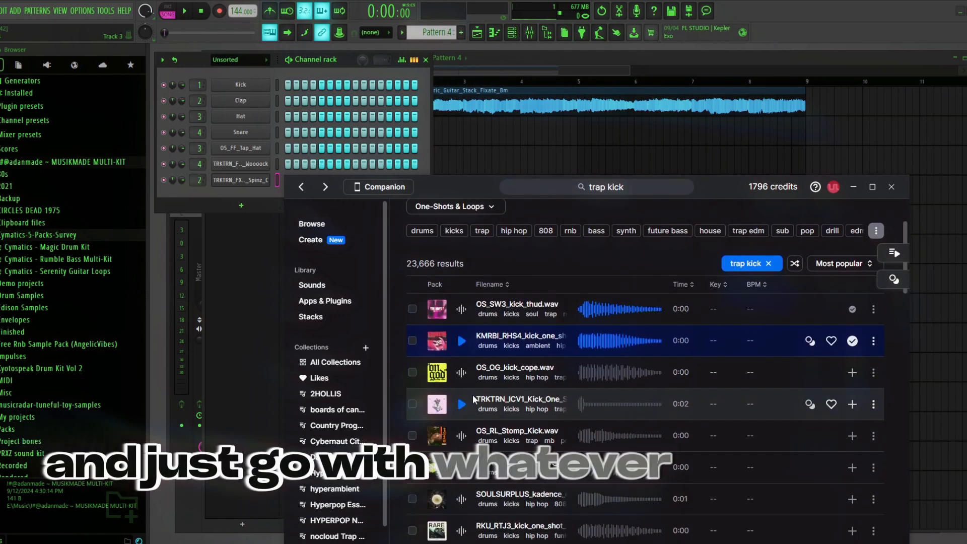
left_click(460, 302)
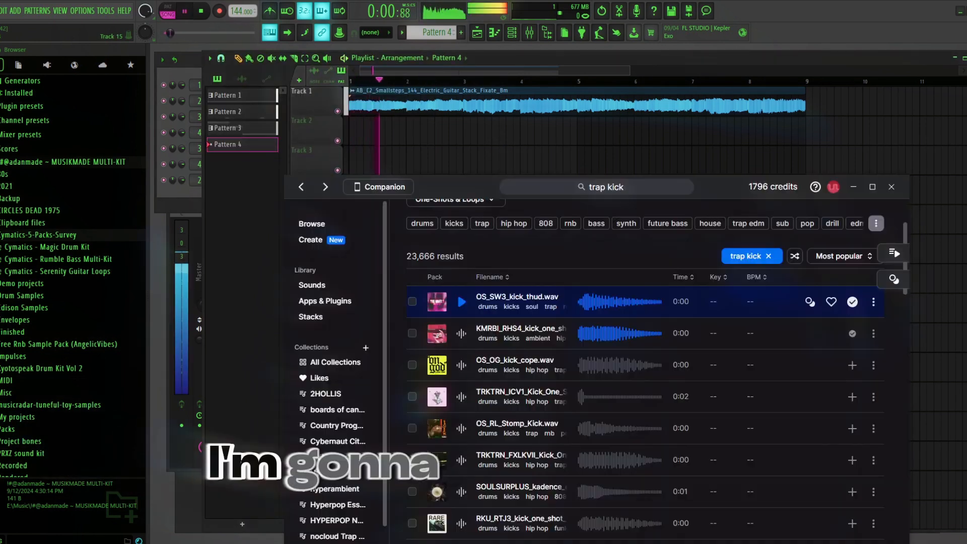
left_click(461, 334)
left_click(461, 366)
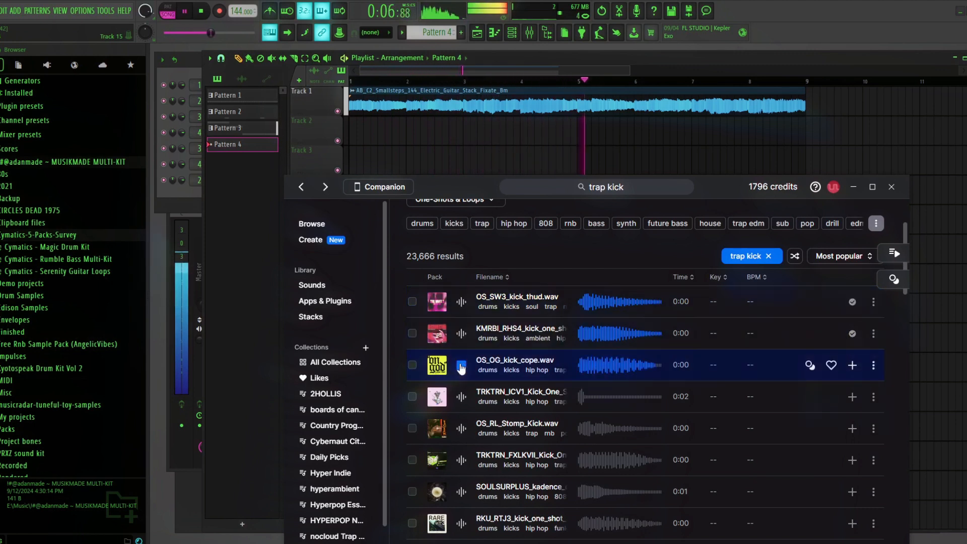
left_click(461, 302)
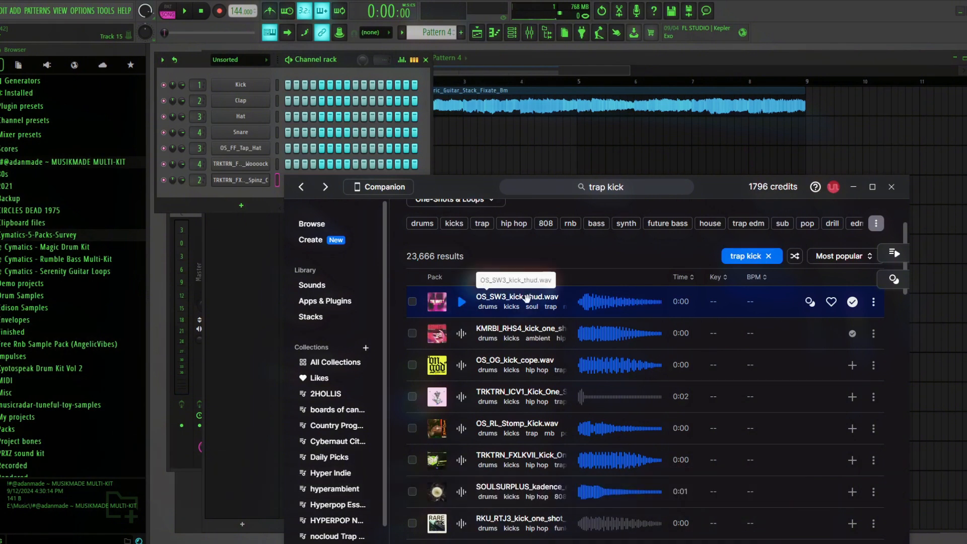
left_click_drag(527, 298, 240, 84)
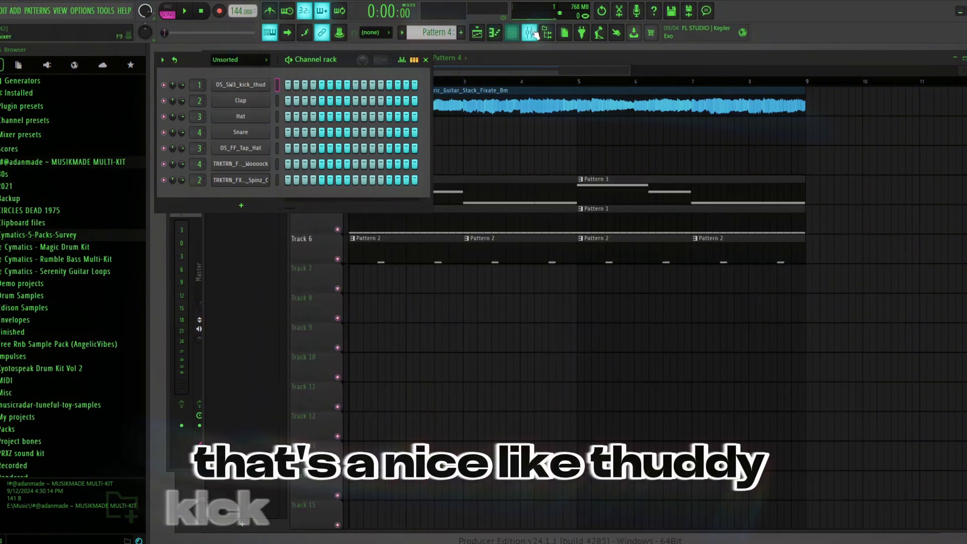
Step: Rename mixer insert 1 as Kick
left_click(531, 32)
right_click(236, 248)
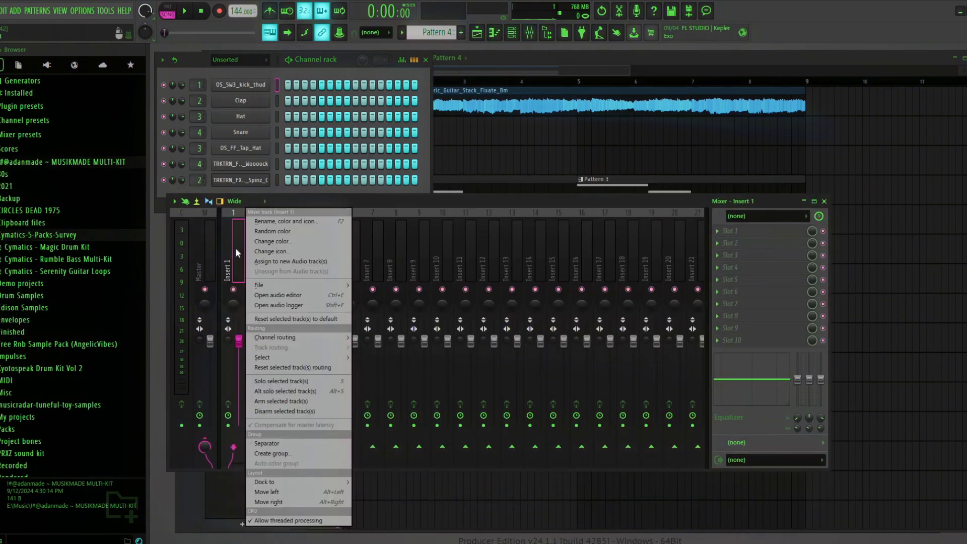
left_click(272, 222)
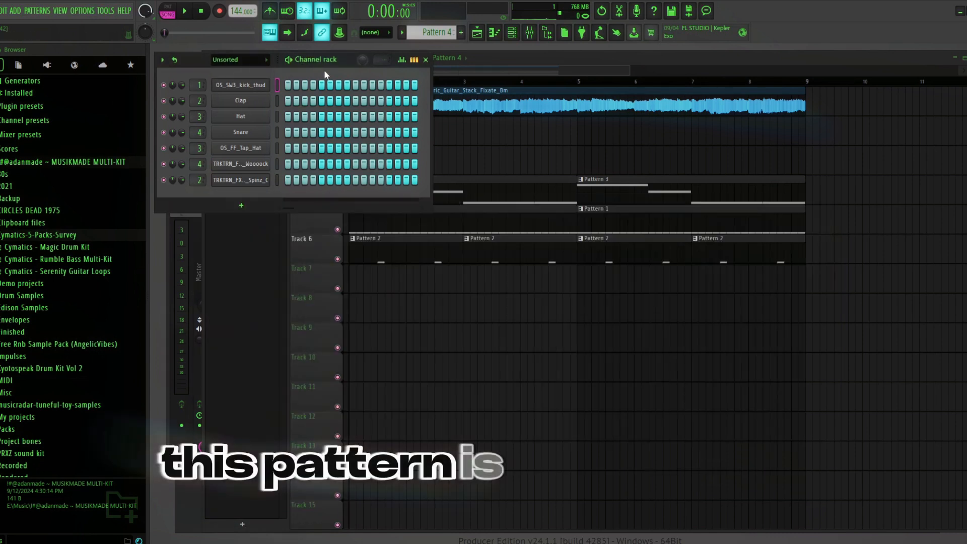
Step: Place Pattern 4 on playlist Track 3 as a four-bar clip from bar 1 and repeat it at bar 5
left_click_drag(344, 63, 344, 68)
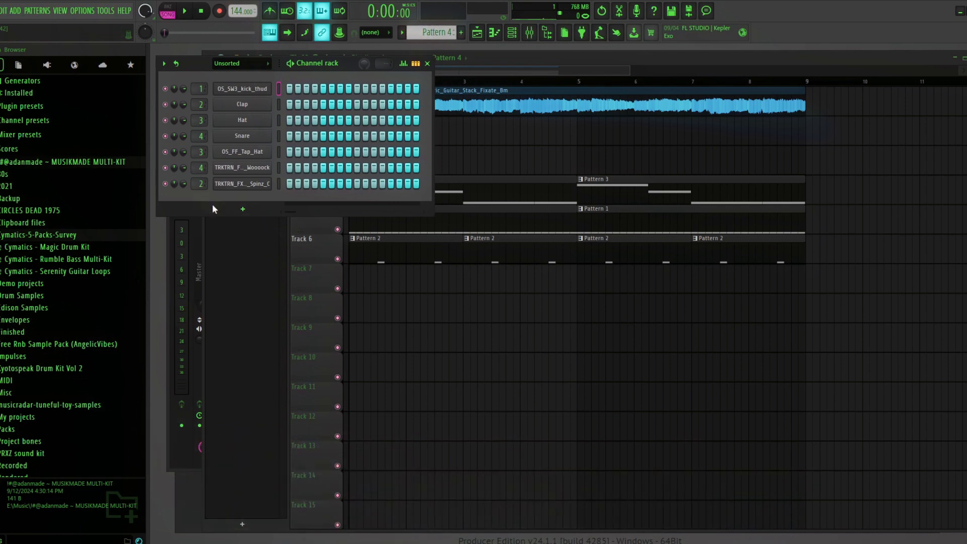
mouse_move(559, 160)
left_mouse_down()
mouse_move(354, 160)
mouse_move(576, 158)
left_mouse_up()
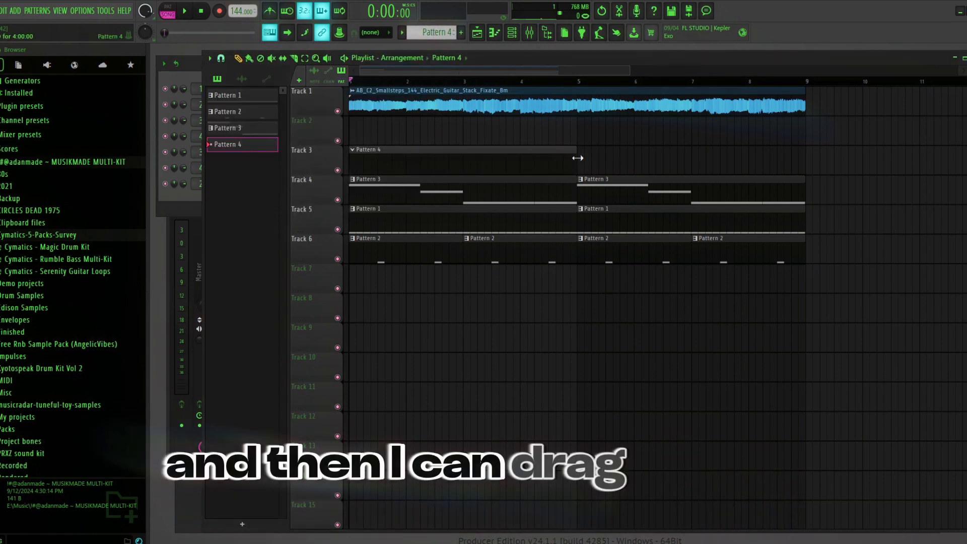
left_click(578, 156)
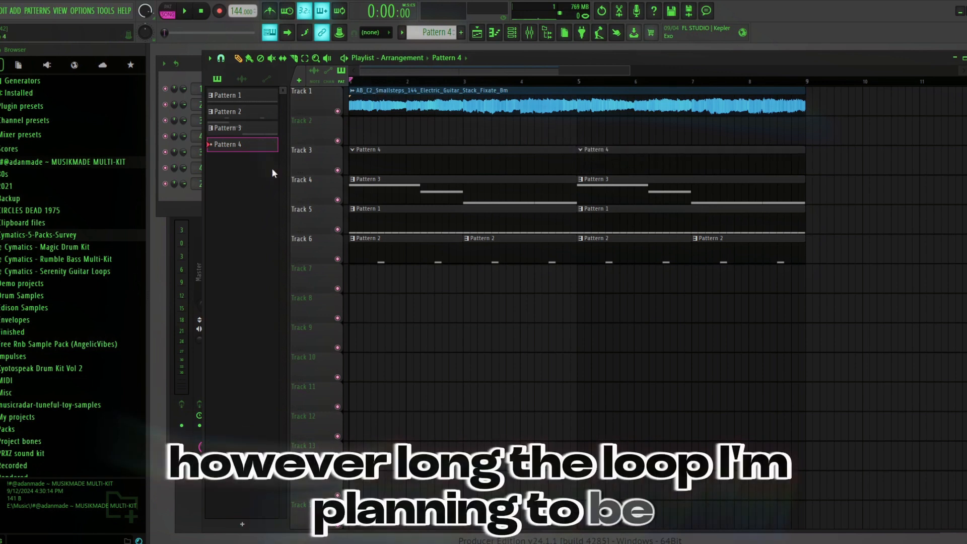
Step: Open the kick channel's piano roll and, during playback, enter C5 hits on bar 1's downbeat and around beats 2 and 3.5 of bar 2
left_click(189, 196)
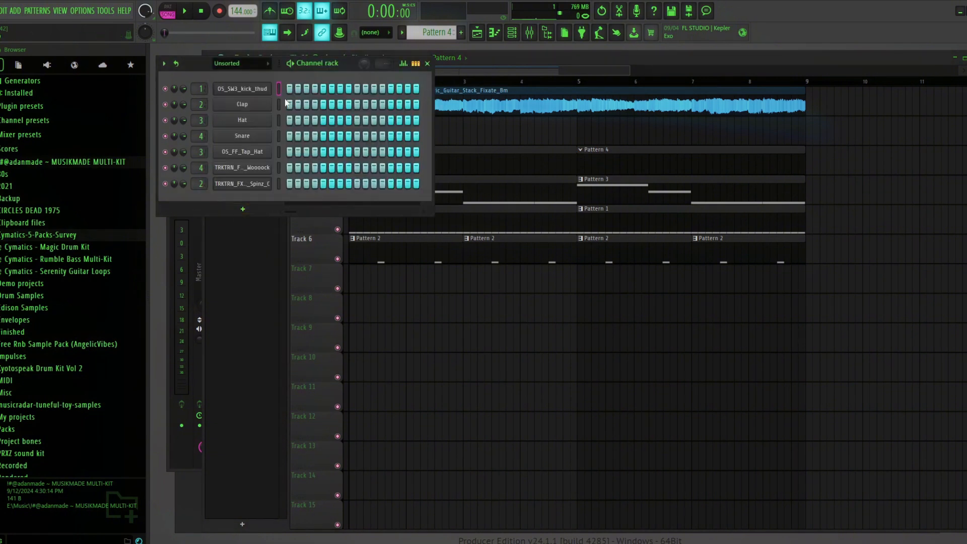
right_click(249, 87)
left_click(288, 89)
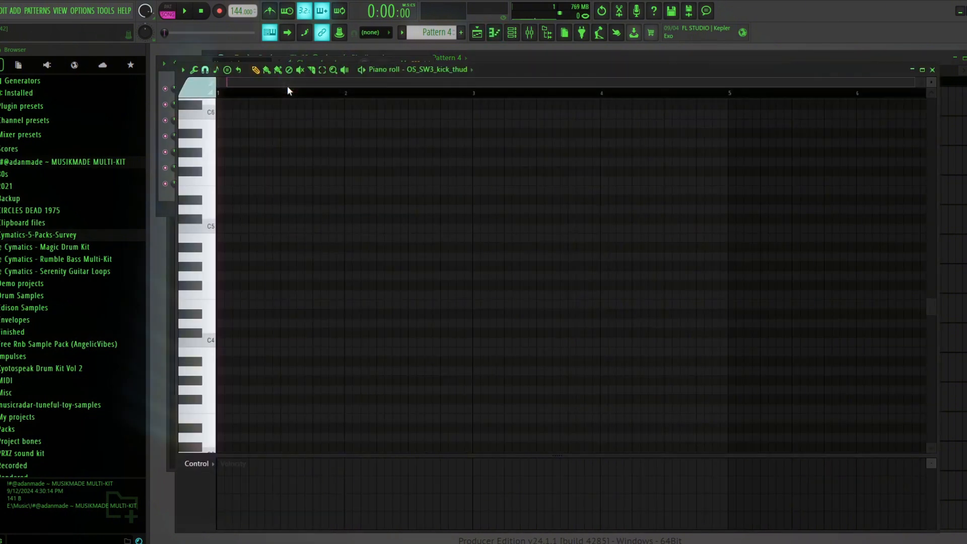
key("space")
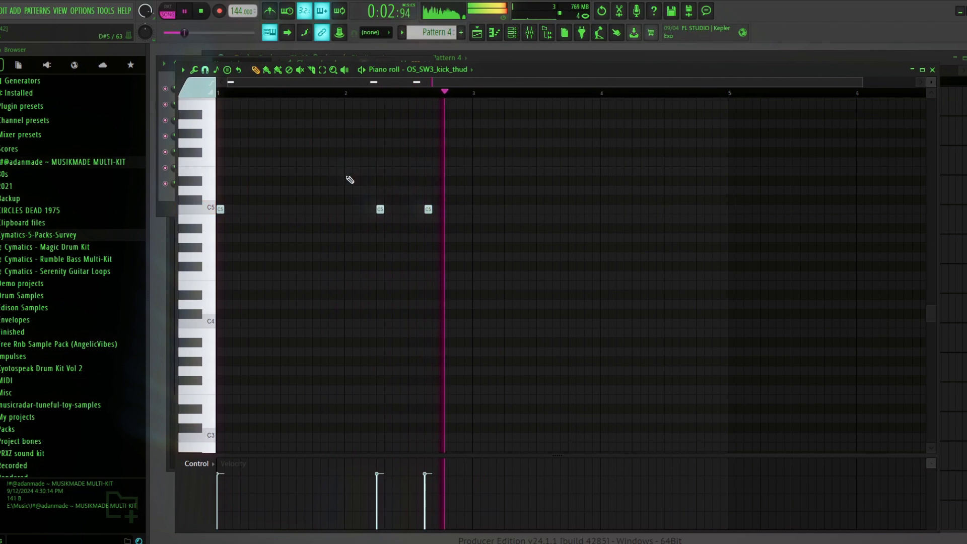
Step: Raise the volume multiplier in the kick channel's levels adjustment settings and play the arrangement to check it
left_click(168, 206)
left_click(254, 90)
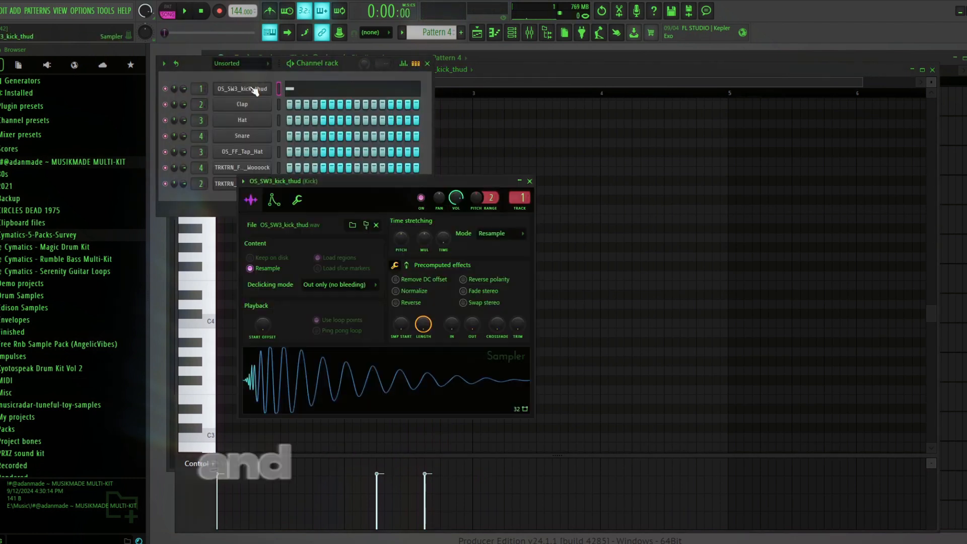
left_click(298, 188)
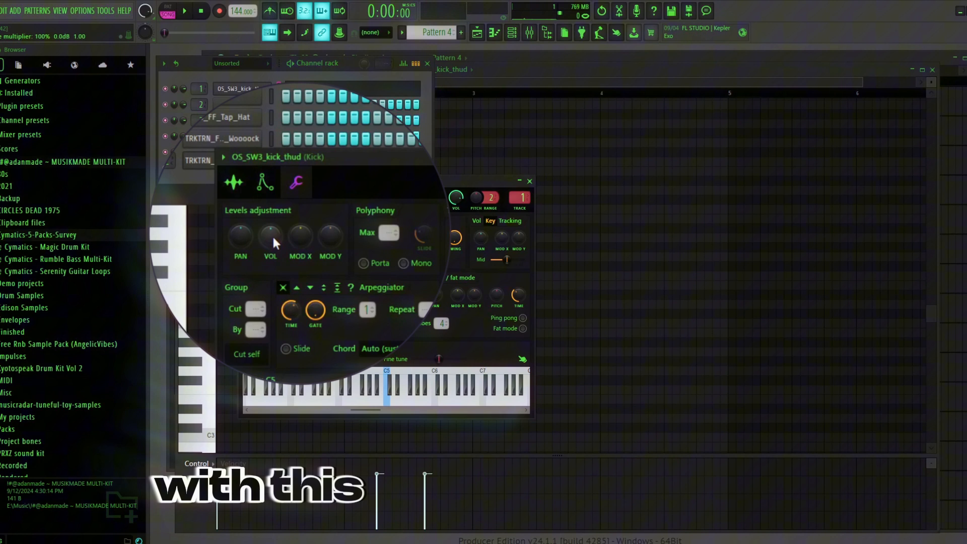
left_click_drag(274, 239, 274, 225)
key("space")
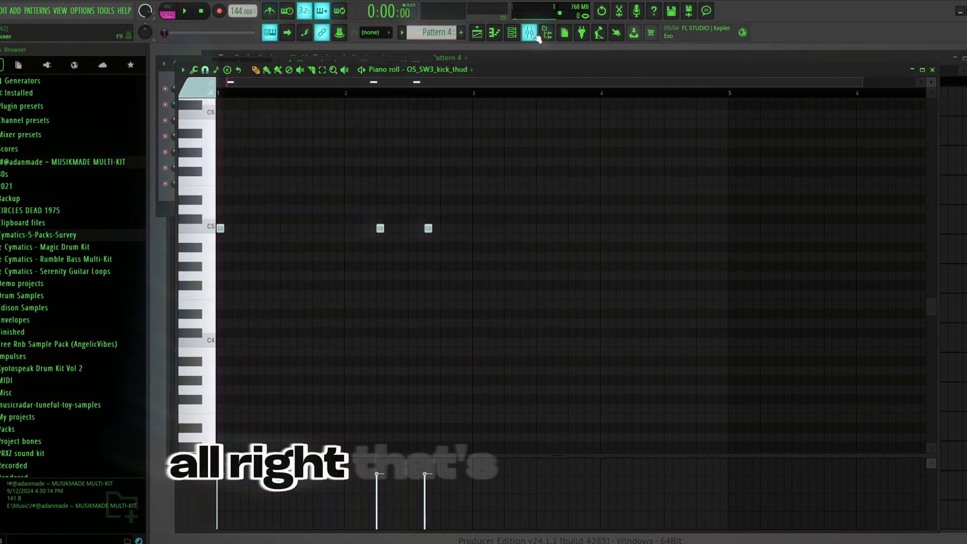
Step: Save the project and add Fruity Soft Clipper to the first effect slot of the Master mixer track
left_click(531, 34)
left_click(209, 261)
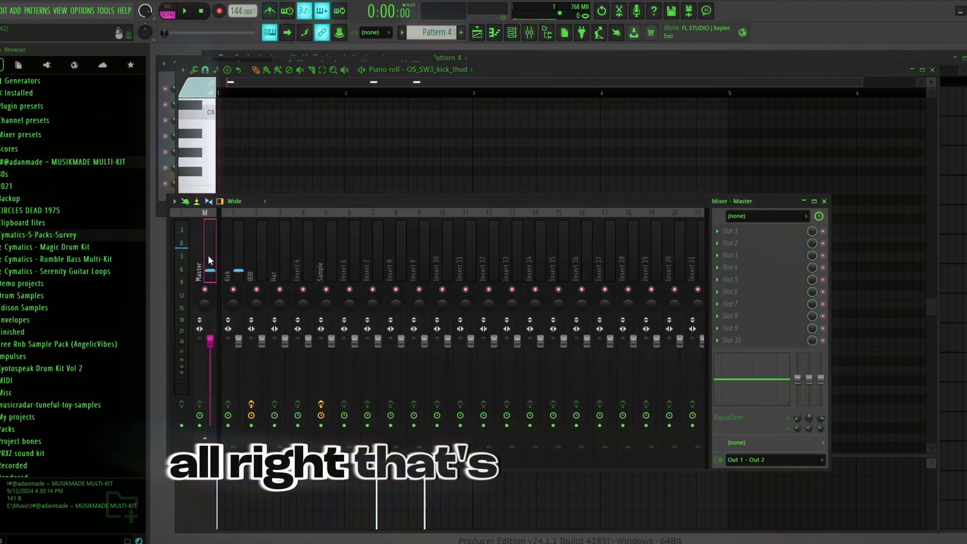
key("ctrl+s")
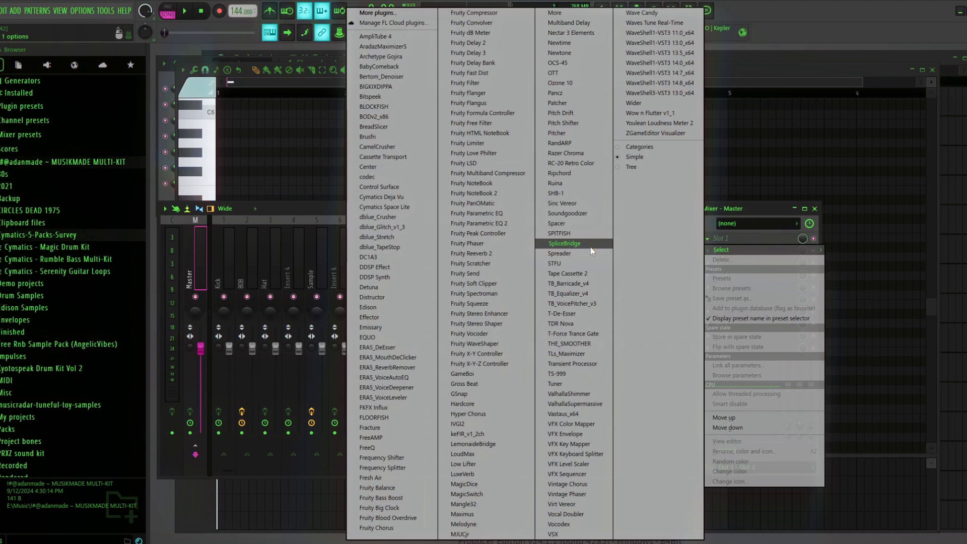
left_click(497, 284)
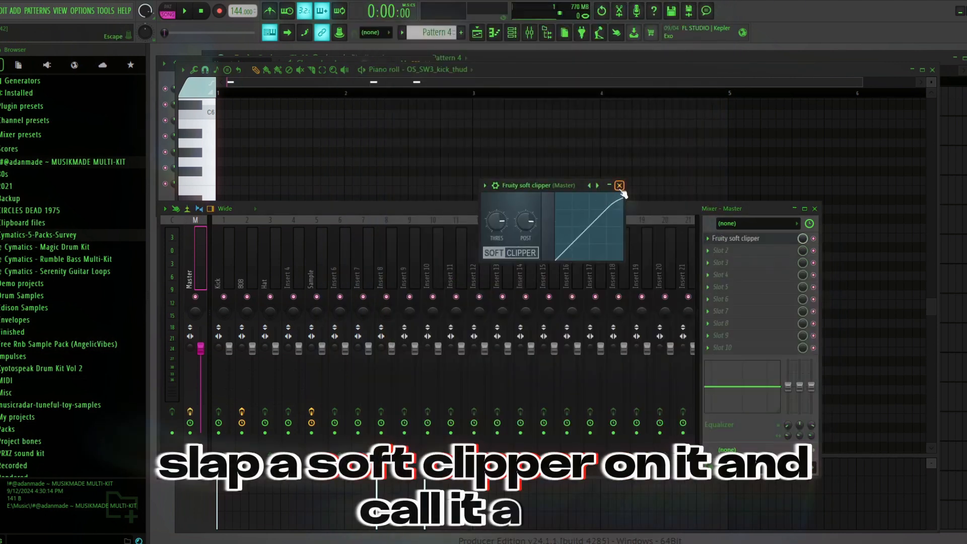
Step: Play the arrangement through the soft clipper, close the plugin and bring the playlist forward while listening
key("space")
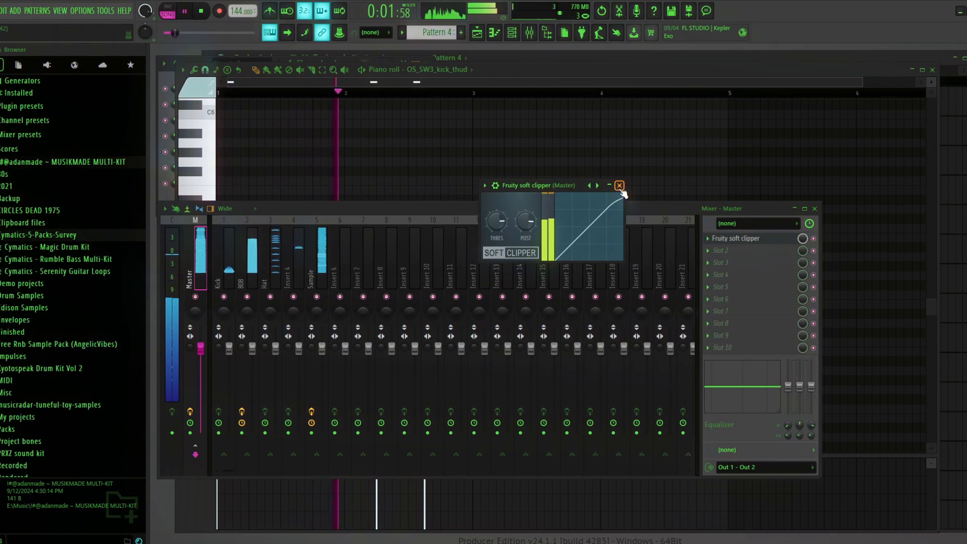
left_click(619, 185)
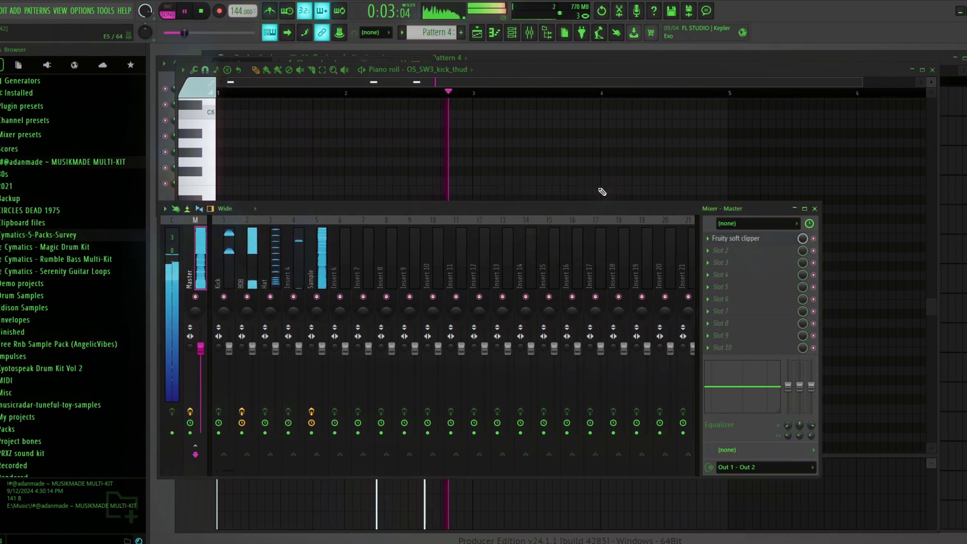
left_click(502, 59)
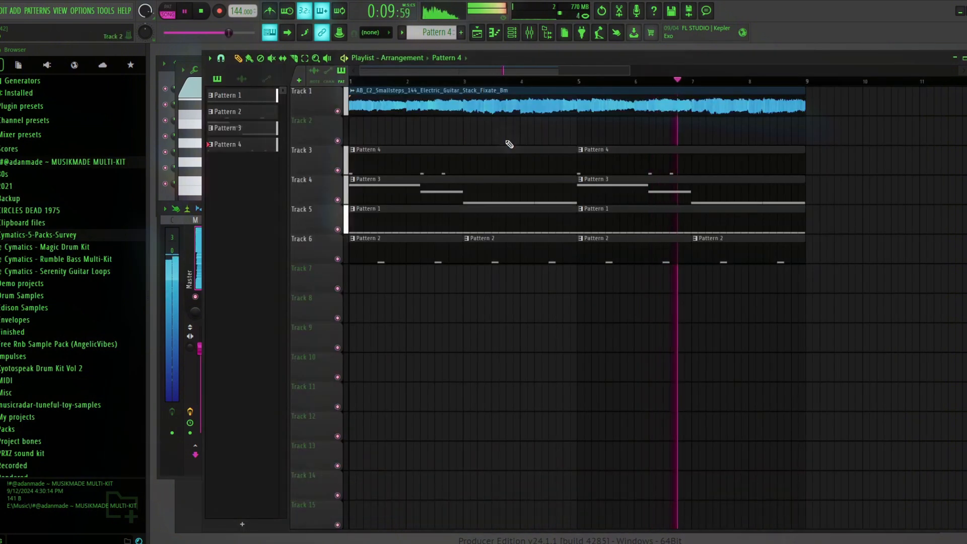
key("space")
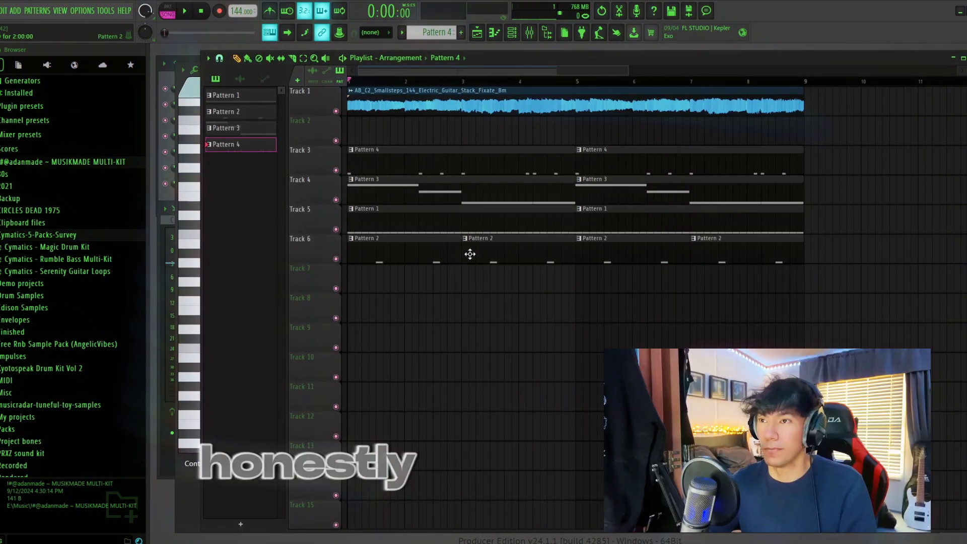
Step: Select all playlist clips on Tracks 1 to 6 and move them eight bars so they start at bar 9
left_click_drag(628, 75, 780, 79)
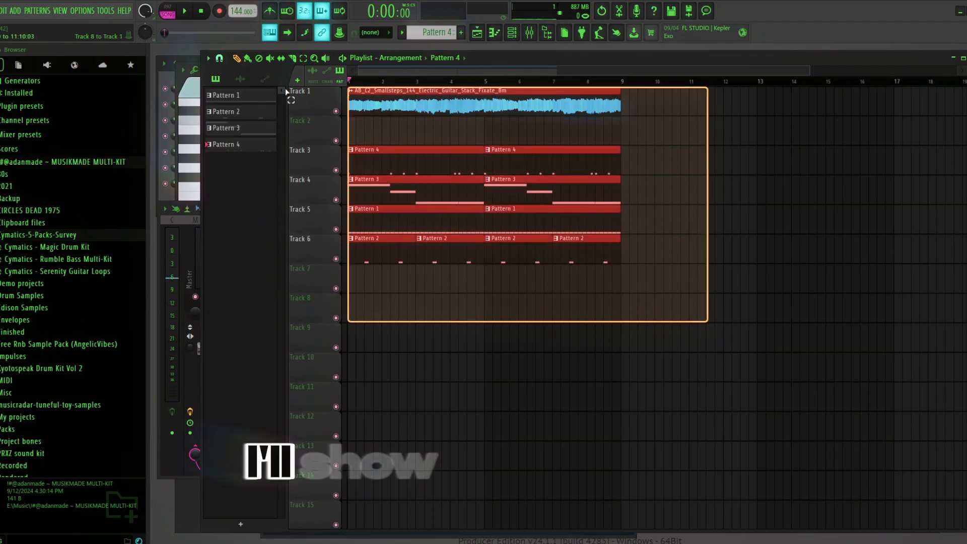
left_click_drag(398, 104, 674, 105)
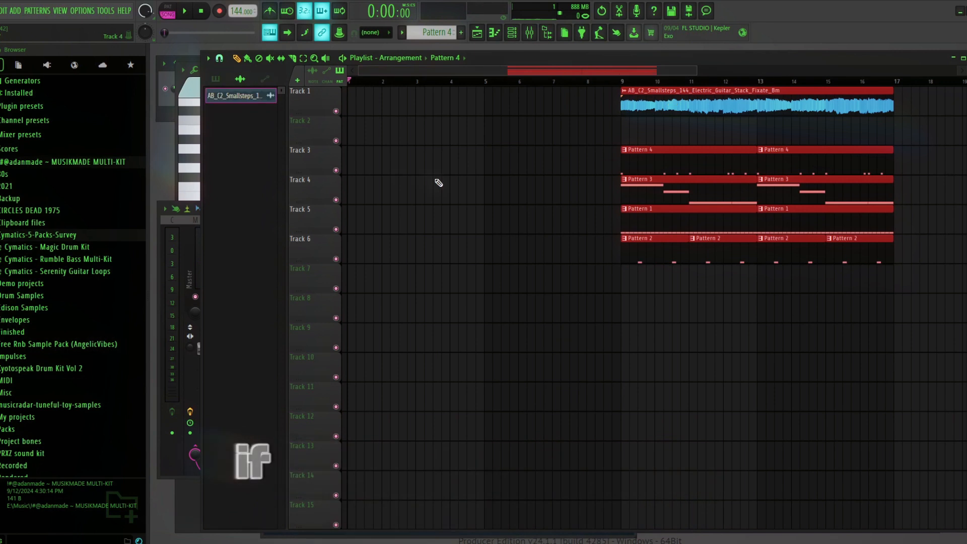
left_click_drag(566, 156, 506, 174)
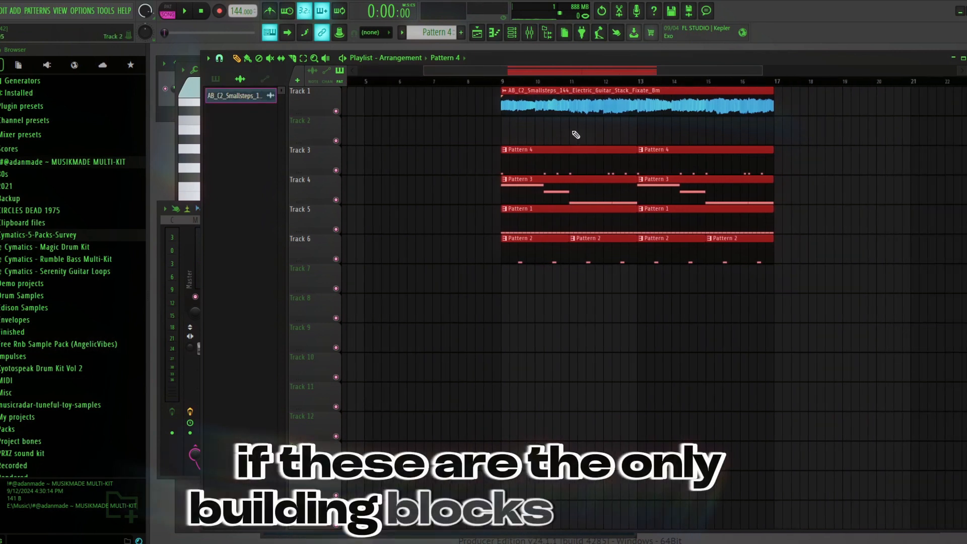
Step: Deselect the moved clips, place another guitar sample clip at bar 1 on Track 1, and play the intro
left_click_drag(516, 116, 602, 127)
key("ctrl+d")
left_click(627, 105)
left_click_drag(481, 107, 349, 107)
key("space")
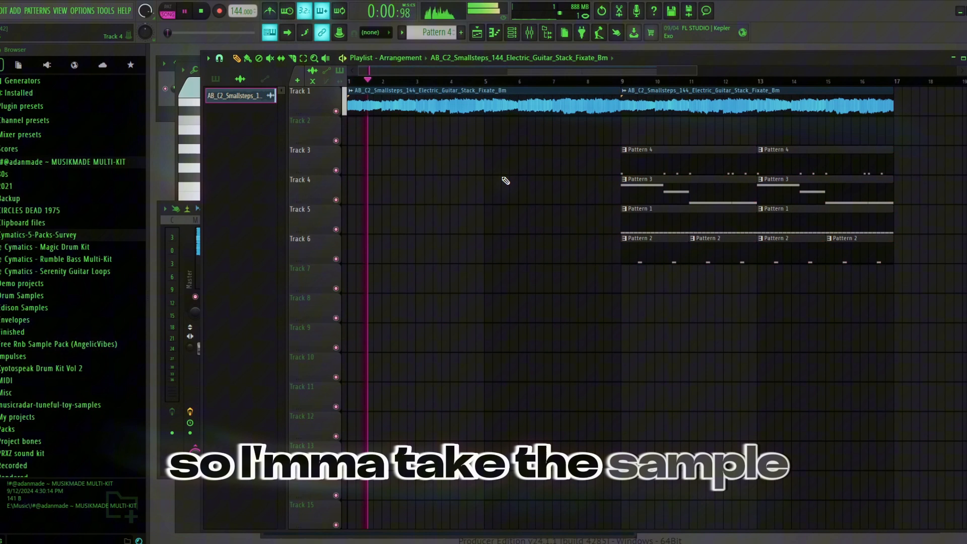
Step: Add Pattern 1 at bar 5 on Track 5 and Pattern 2 at bar 7 on Track 6, ending Pattern 1 half a bar before bar 9
scroll(513, 168, "down", 3)
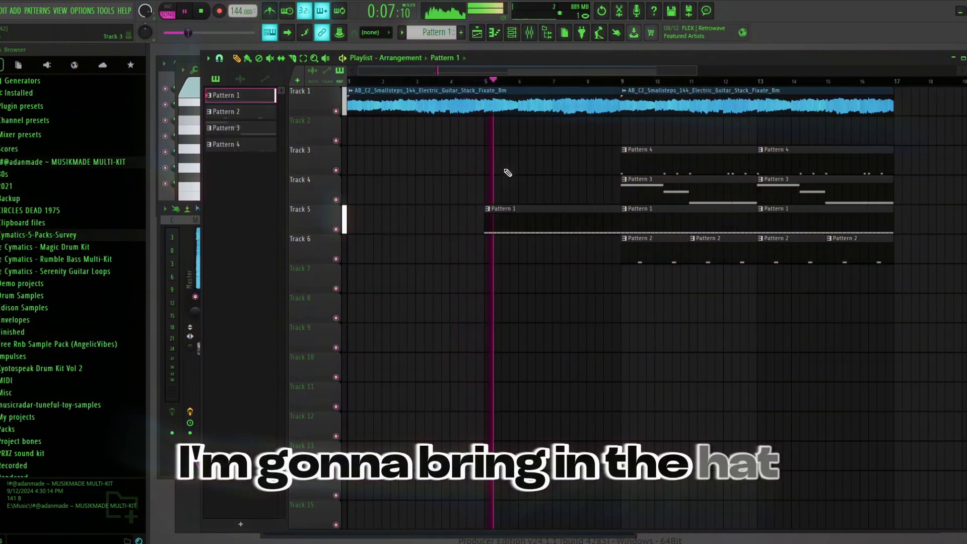
scroll(588, 230, "right", 1)
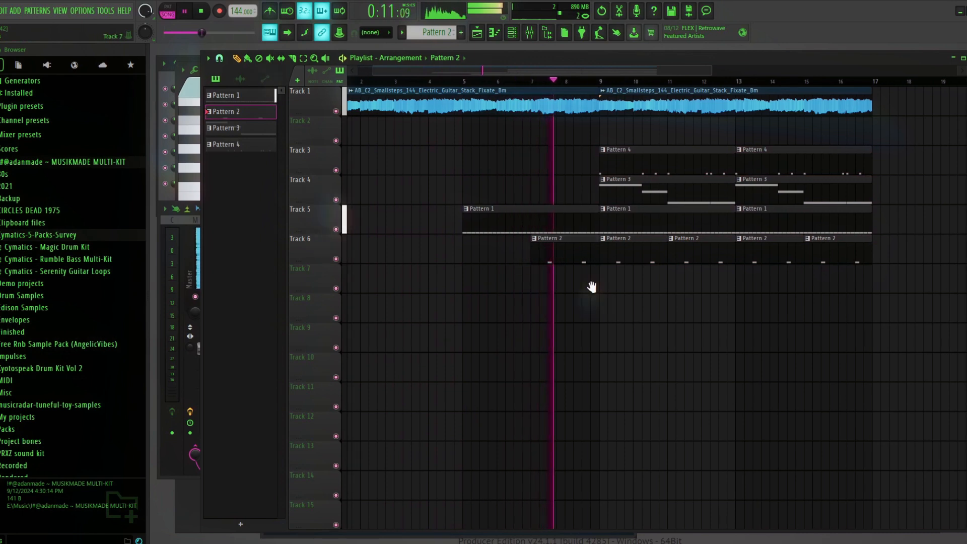
scroll(589, 285, "right", 2)
key("space")
left_click_drag(548, 210, 530, 215)
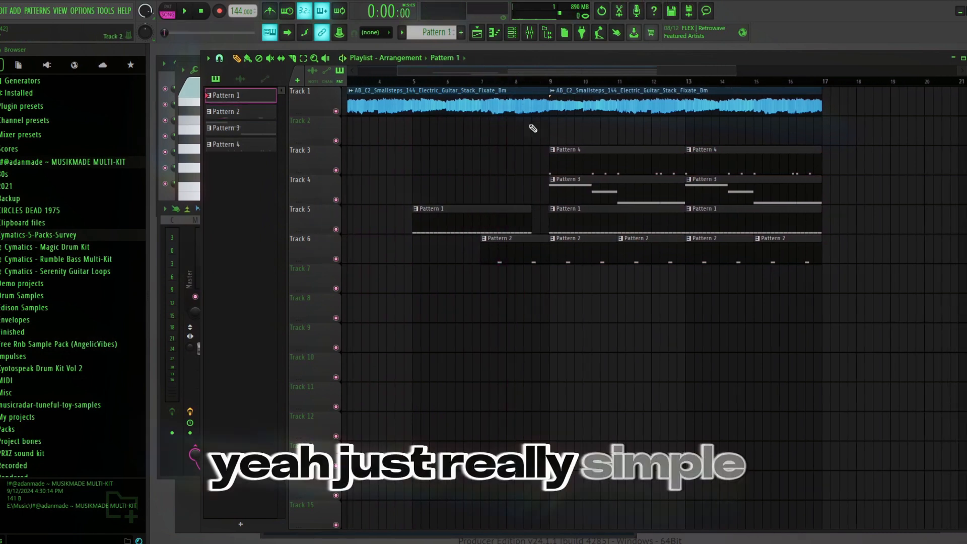
Step: Play the arrangement from the intro and delete the Track 5 hi-hat clips at bars 9 and 13
scroll(534, 167, "right", 1)
key("space")
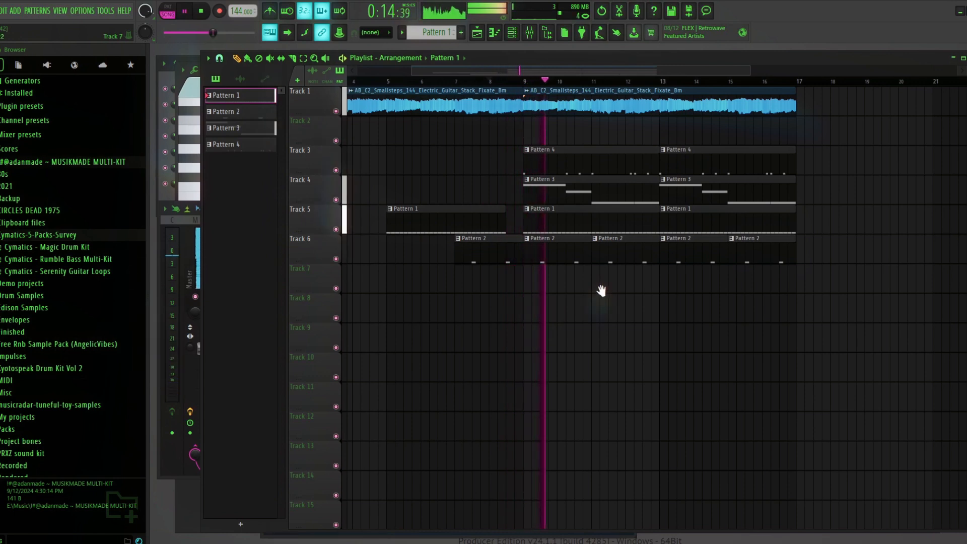
left_click_drag(602, 290, 588, 288)
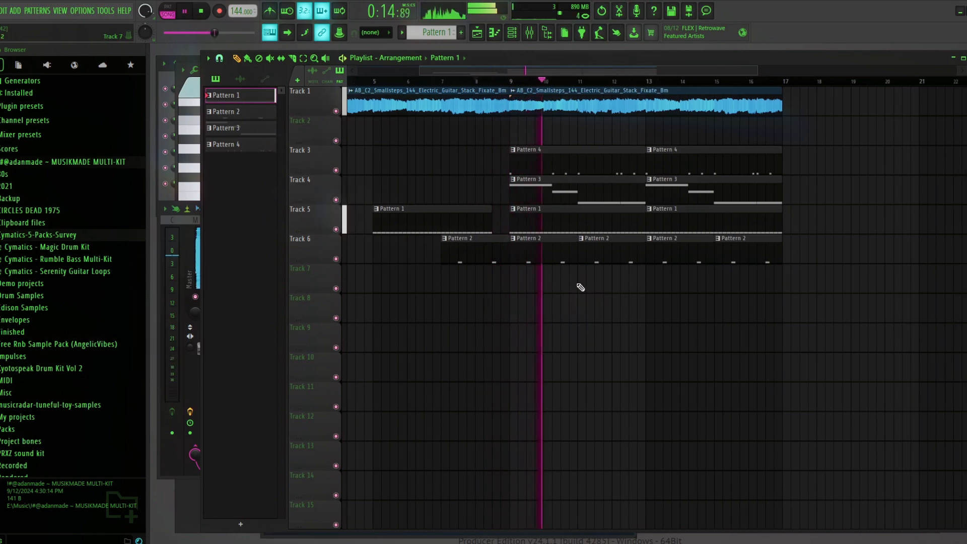
right_click(567, 222)
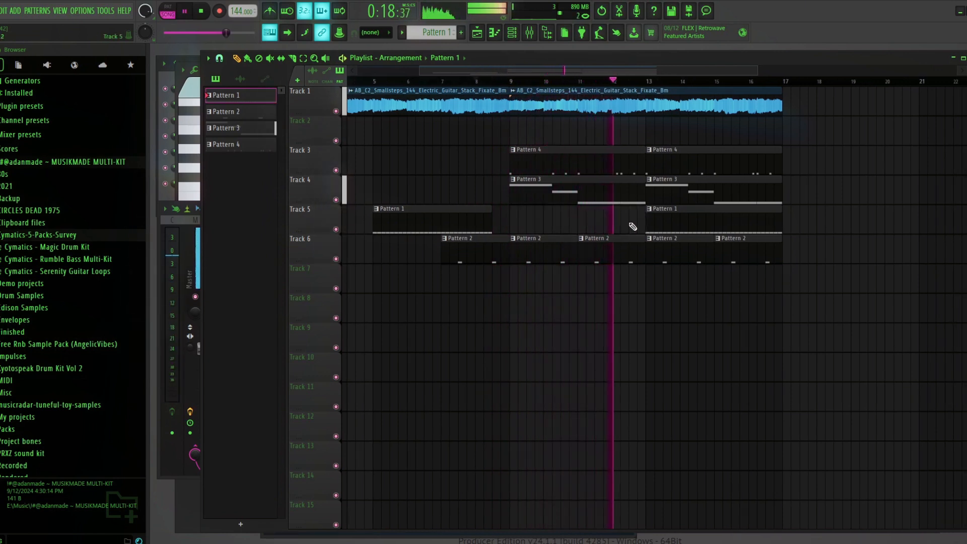
right_click(662, 224)
Step: Copy all clips in the eight-bar section starting at bar 9 and paste them at bar 17
left_click_drag(807, 313, 510, 111)
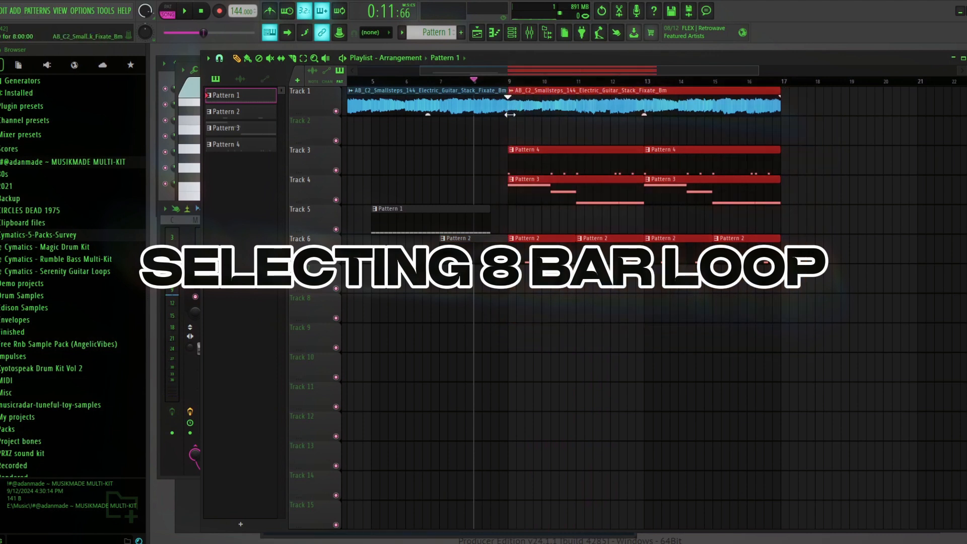
key("ctrl+c")
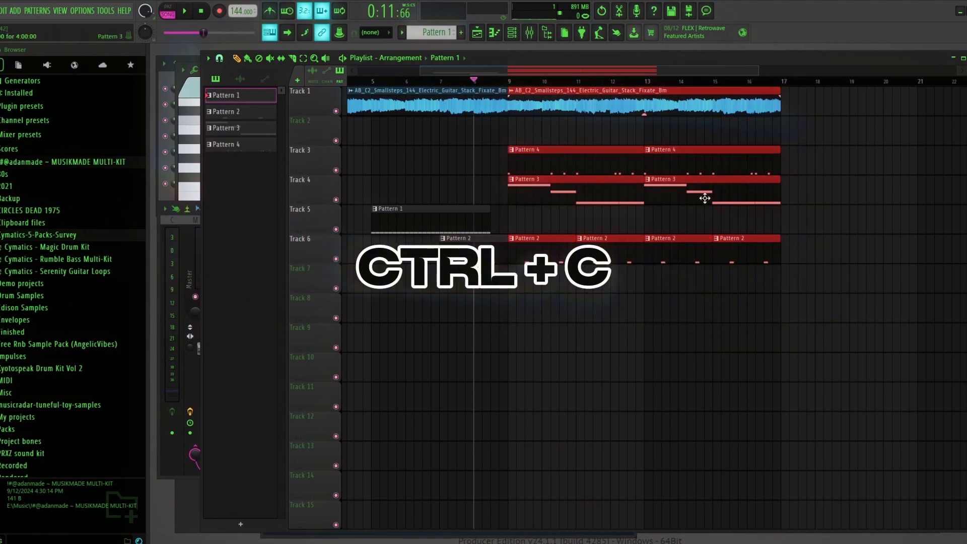
left_click_drag(704, 198, 674, 274)
key("ctrl+v")
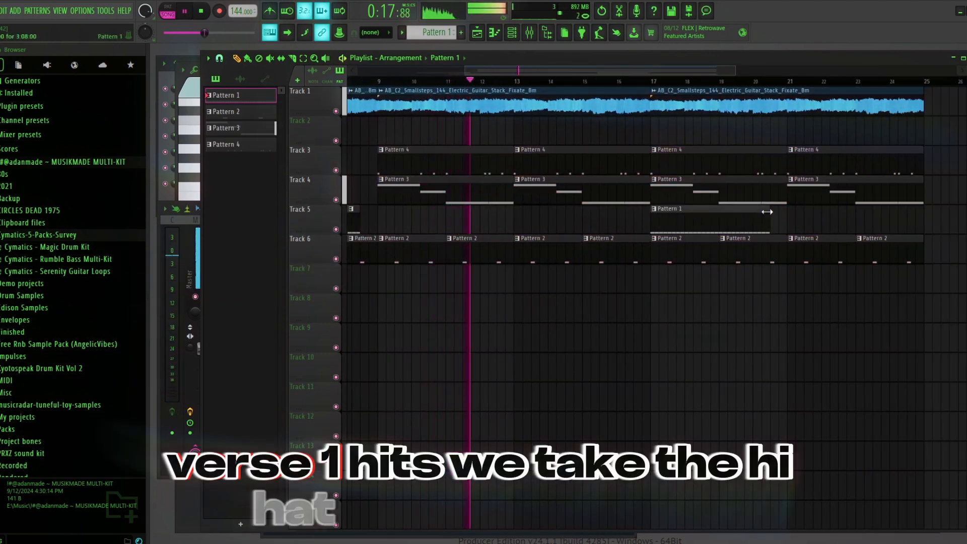
Step: Place full four-bar Pattern 1 clips at bars 17 and 21 on Track 5 and play from just before bar 17
left_click_drag(767, 212, 787, 212)
left_click(789, 218)
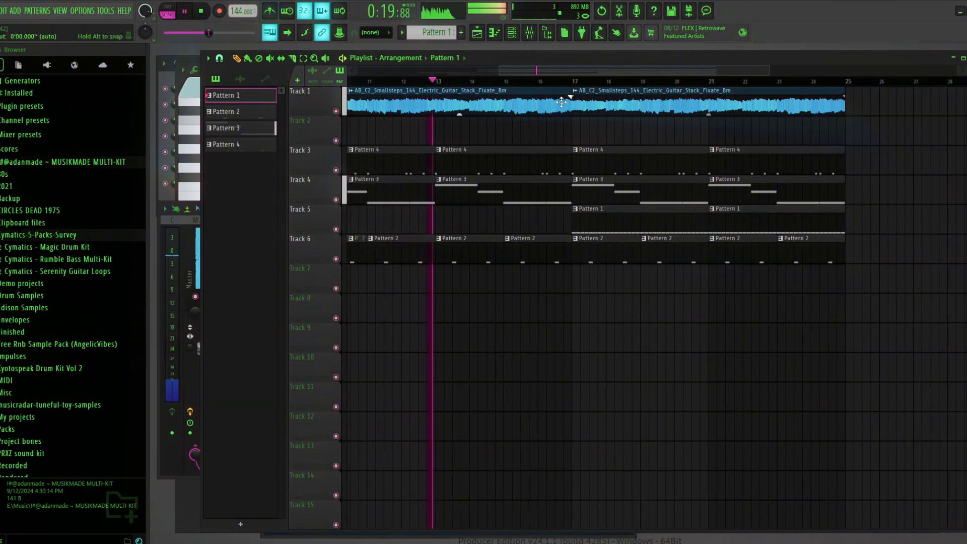
left_click(563, 81)
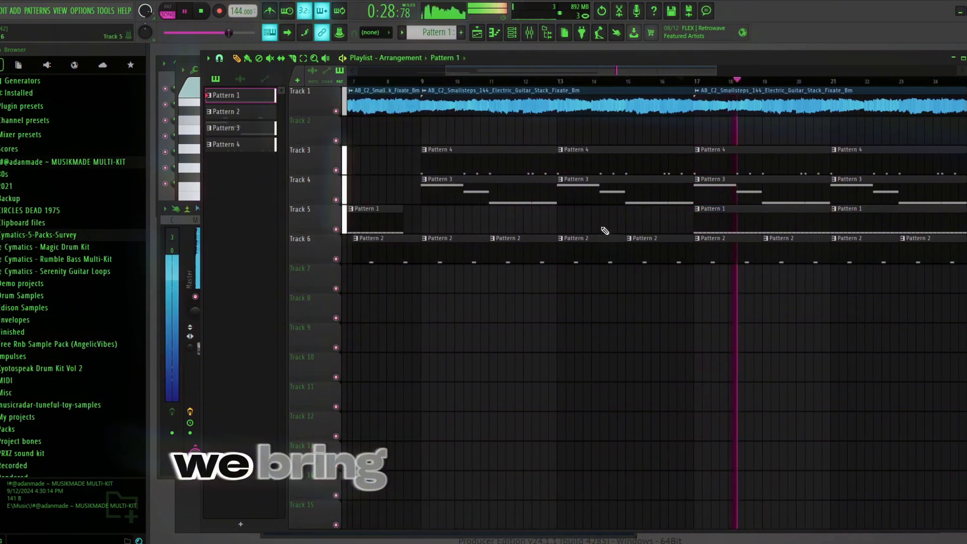
Step: Add a Pattern 1 clip on Track 5 trimmed to a short hi-hat lead-in just before bar 17, and play it back
key("space")
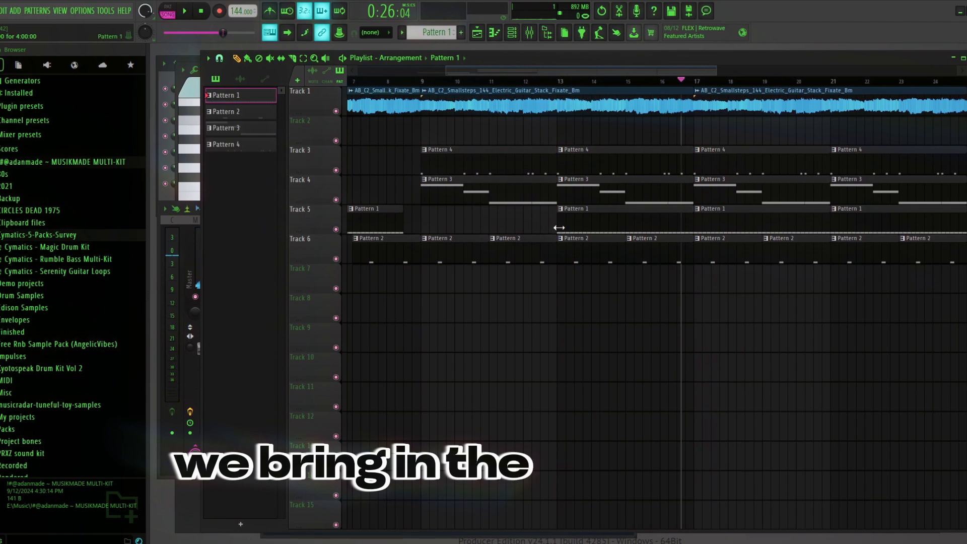
left_click_drag(559, 228, 687, 227)
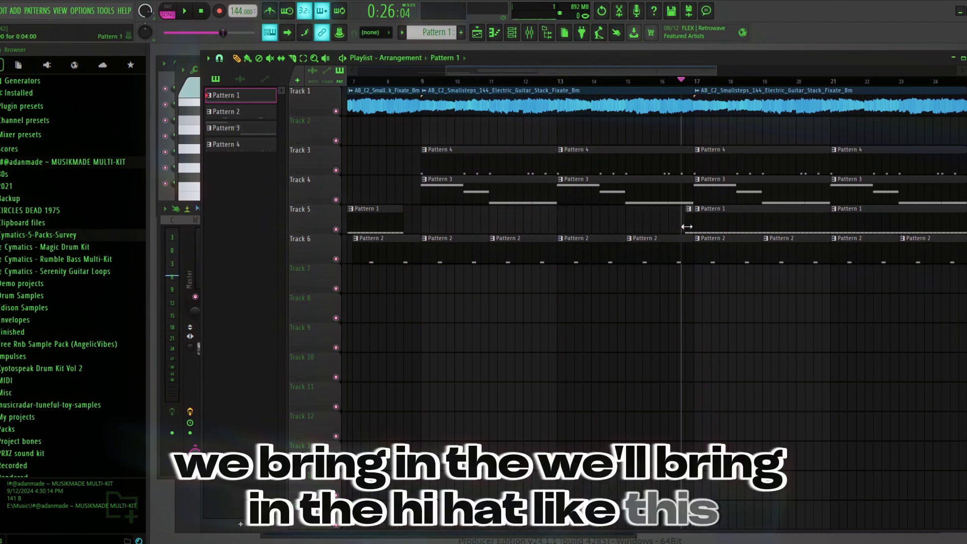
key("space")
scroll(604, 302, "right", 8)
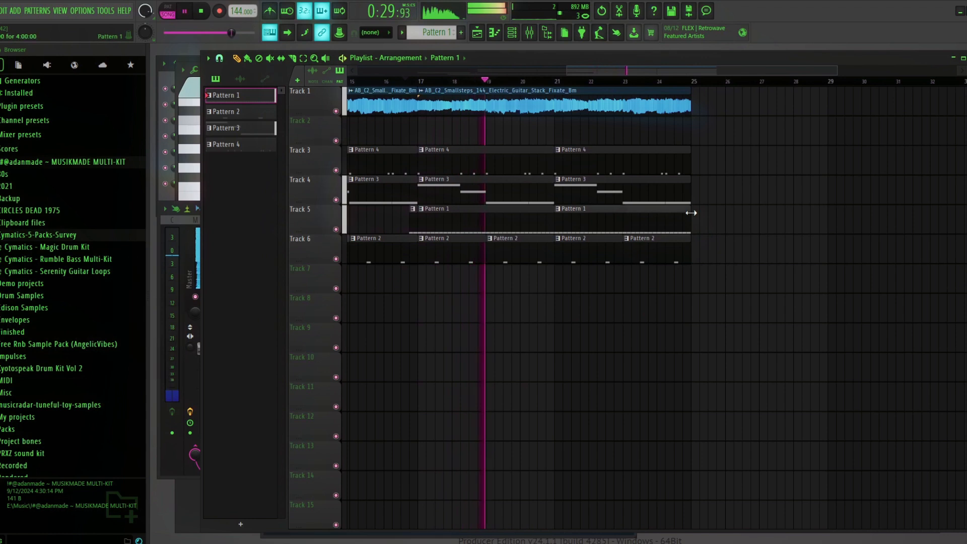
Step: Trim the last clips on Tracks 3 to 5 to end half a bar before bar 25, and duplicate the section from bar 17 to bar 25
left_click_drag(699, 203, 673, 148)
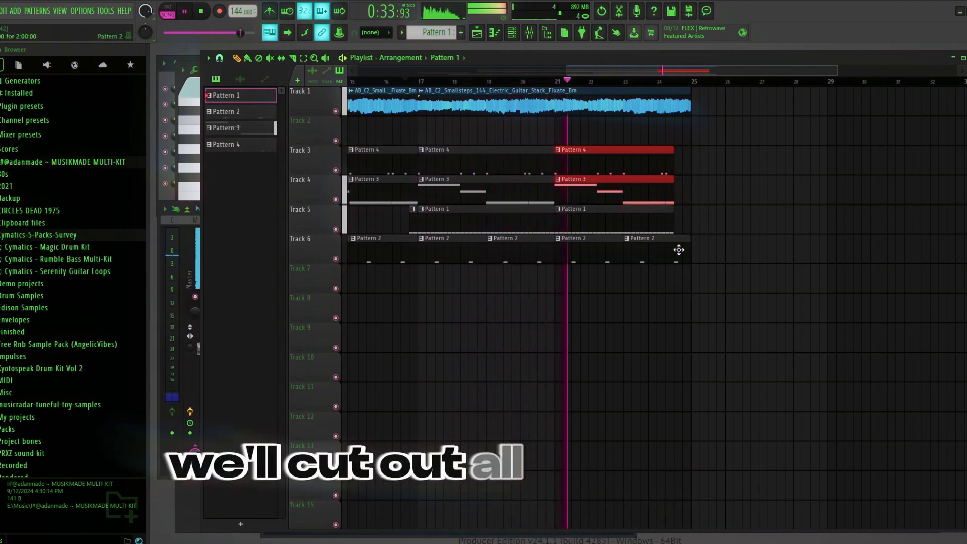
left_click_drag(722, 193, 695, 193)
right_click(695, 193)
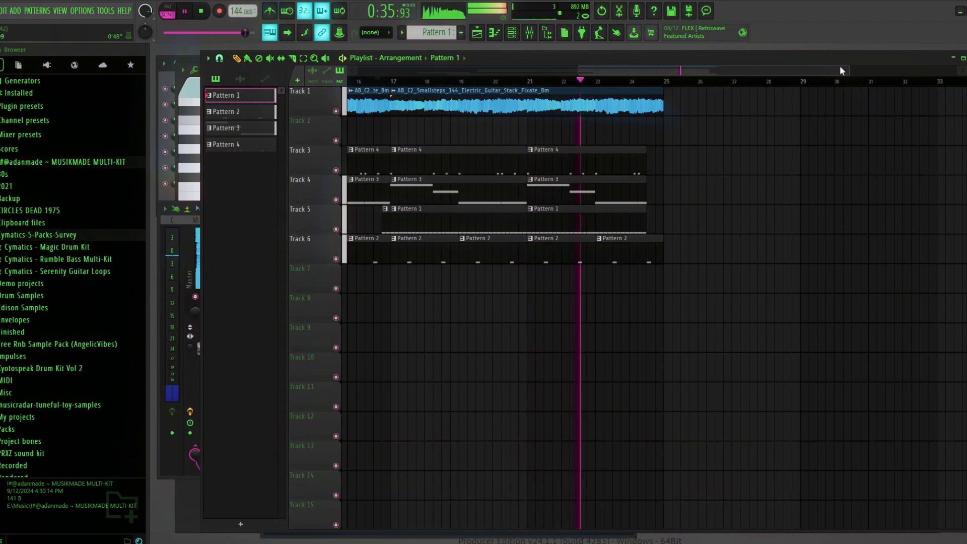
left_click_drag(726, 261, 403, 86)
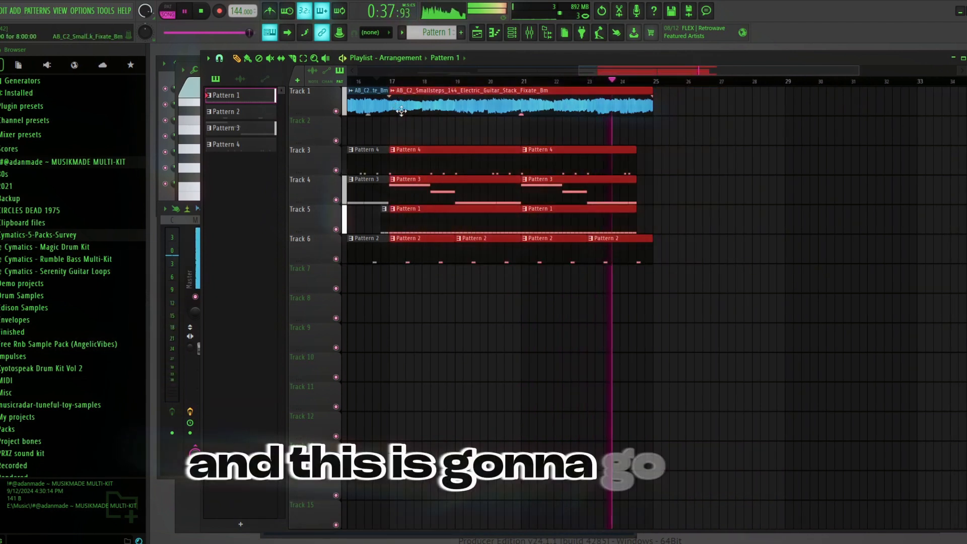
key("ctrl+b")
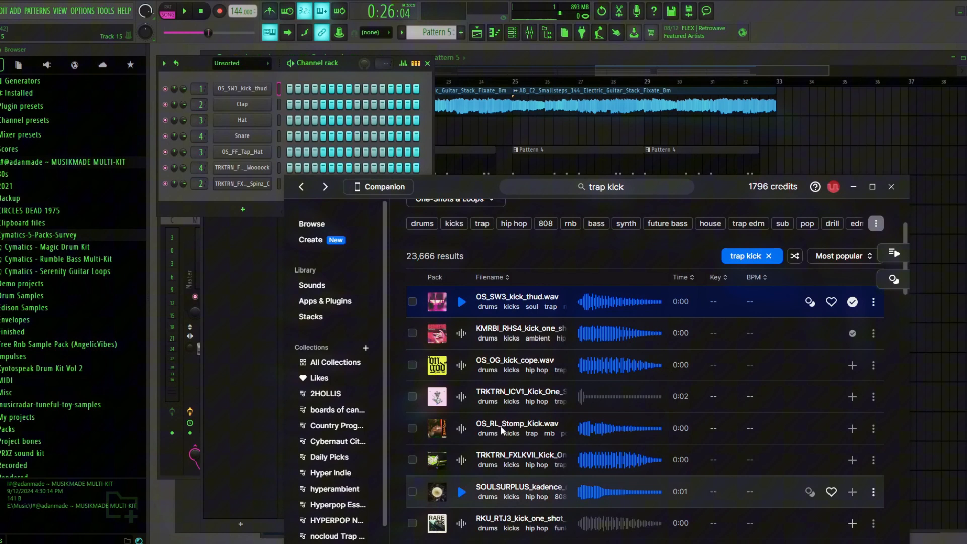
Step: Switch to Splice, search for "trap crash", and preview crash samples from the results
left_click(626, 189)
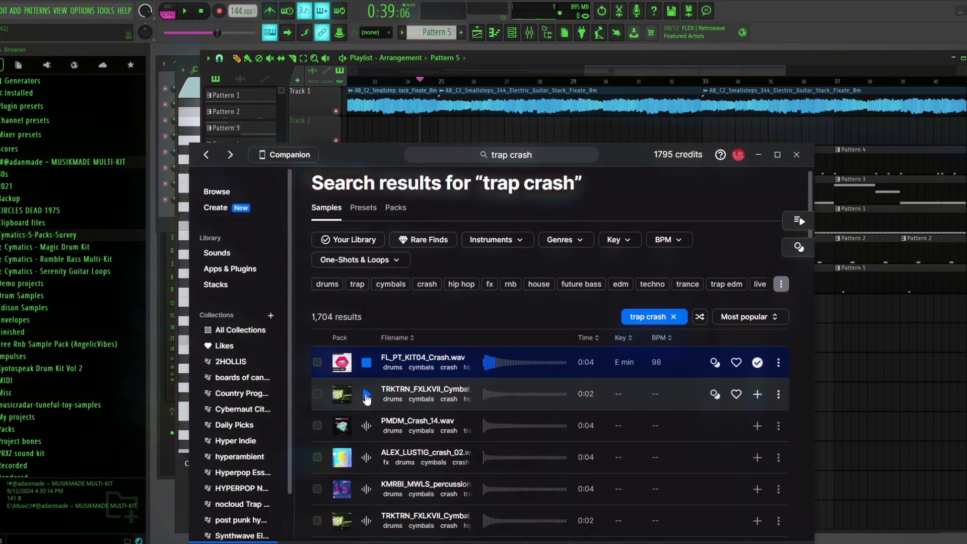
scroll(366, 282, "down", 2)
left_click(366, 248)
left_click(366, 279)
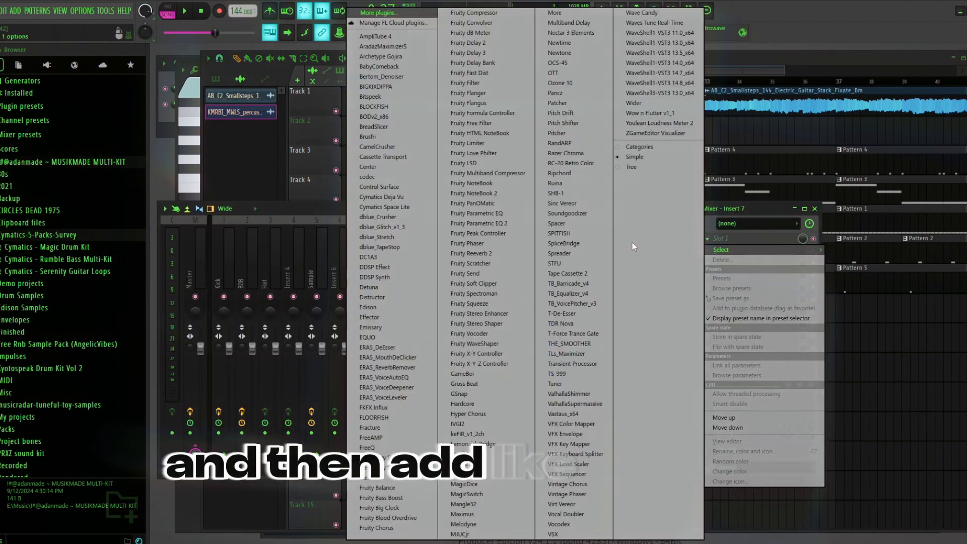
Step: Add Fruity Reeverb 2 to the crash's mixer track, Insert 7, and play the arrangement to hear the reverb
left_click(471, 254)
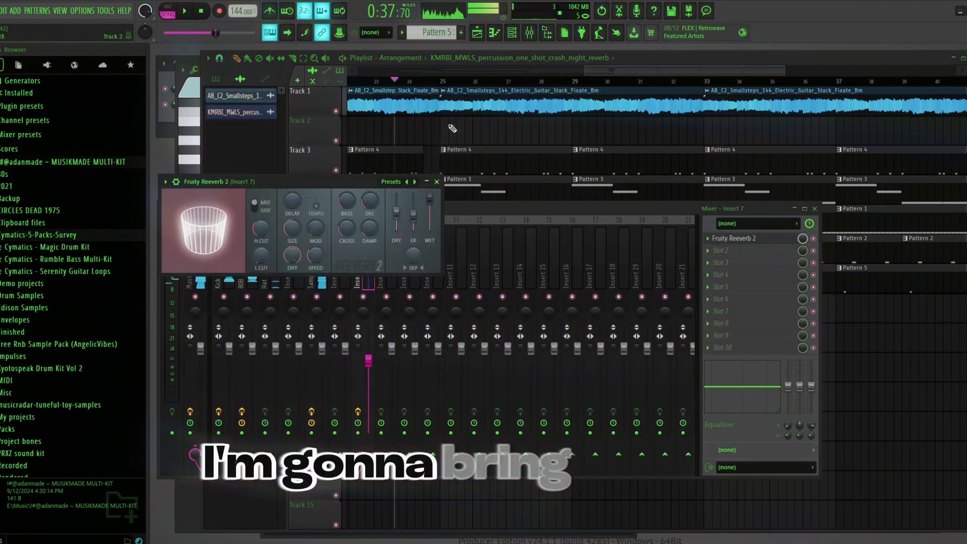
left_click(505, 52)
left_click(530, 32)
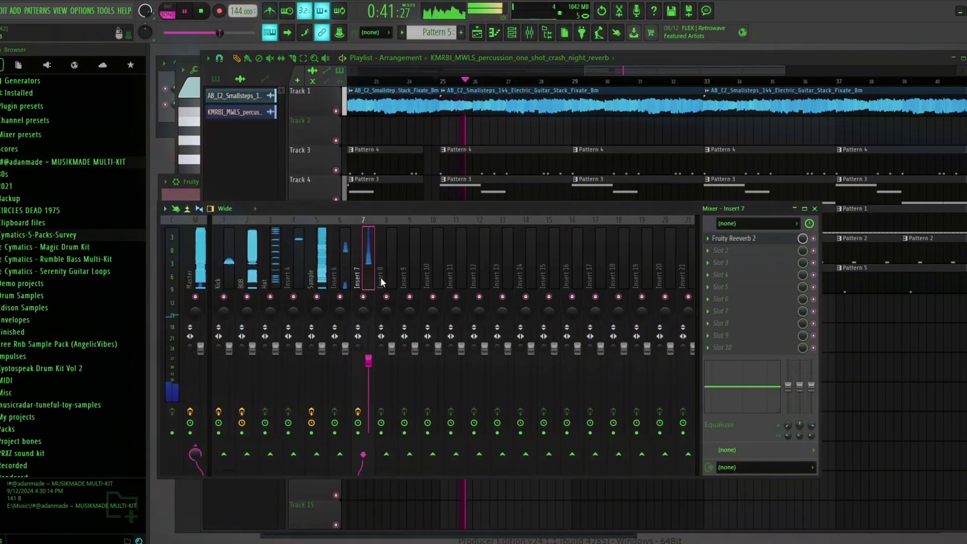
left_click(724, 241)
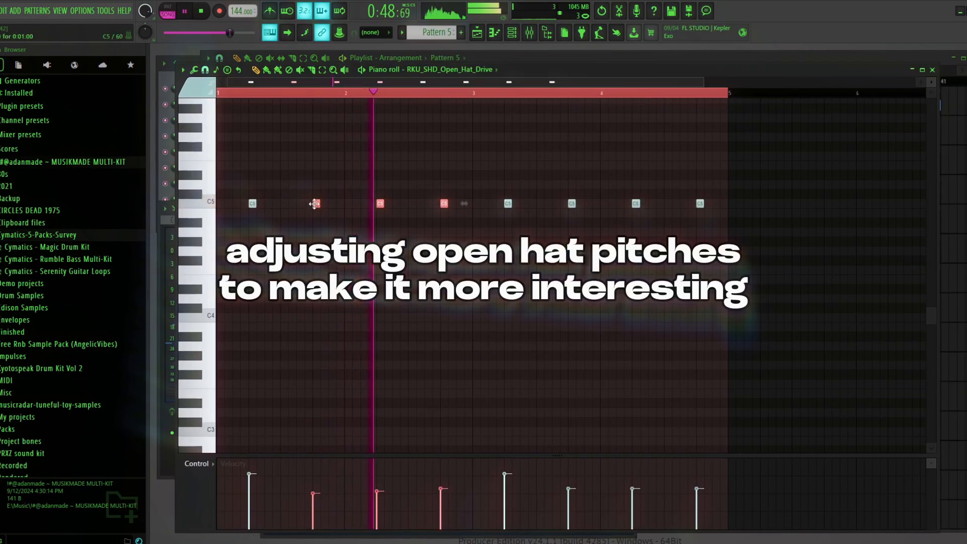
Step: Lower the second to fourth and sixth to eighth open hat notes to A4 in the piano roll
left_click_drag(708, 222, 569, 206)
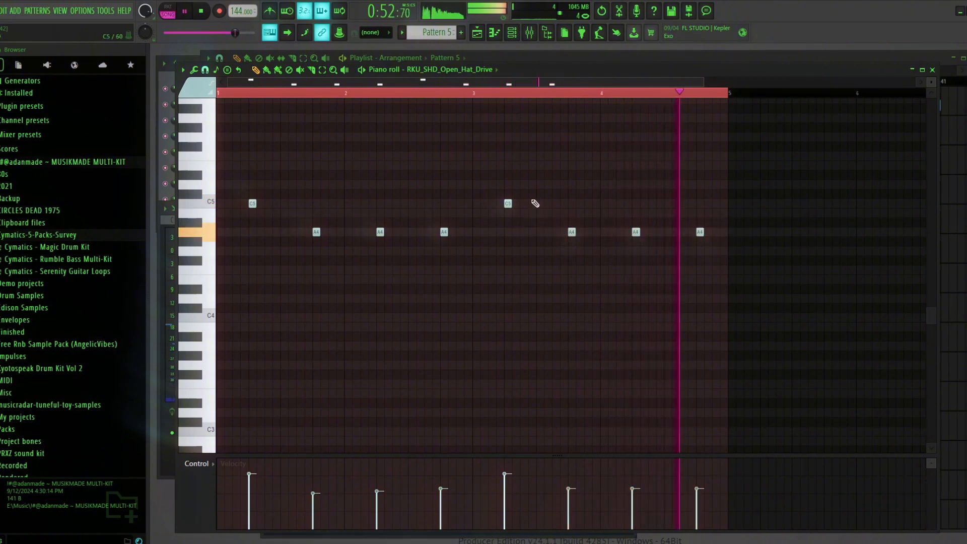